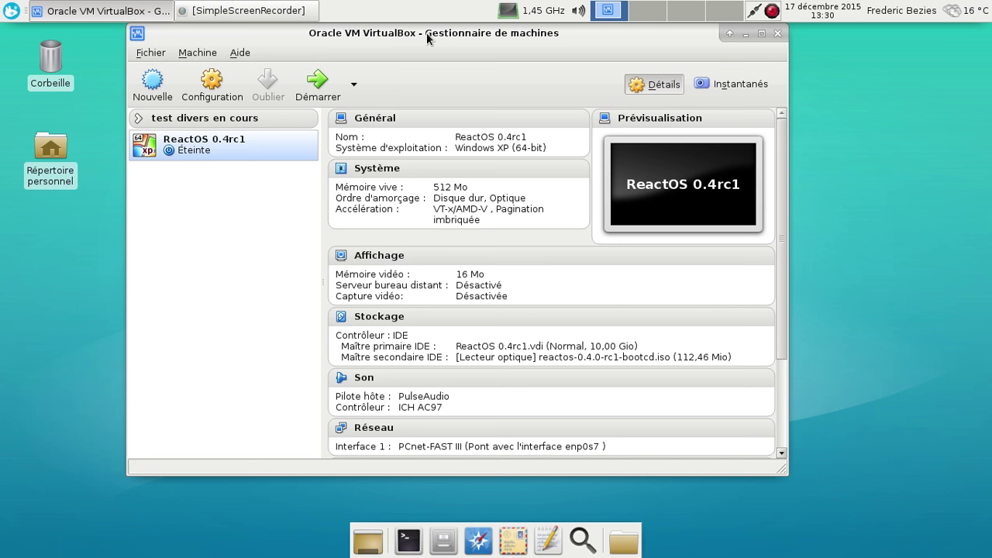
Start the ReactOS 0.4rc1 virtual machine and boot the default ReactOS entry.
click(313, 81)
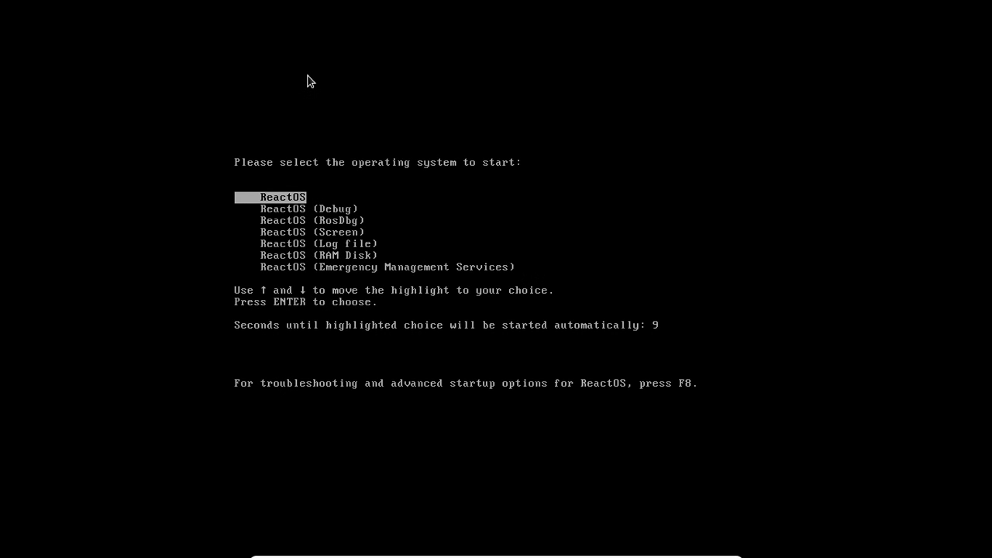
key(Return)
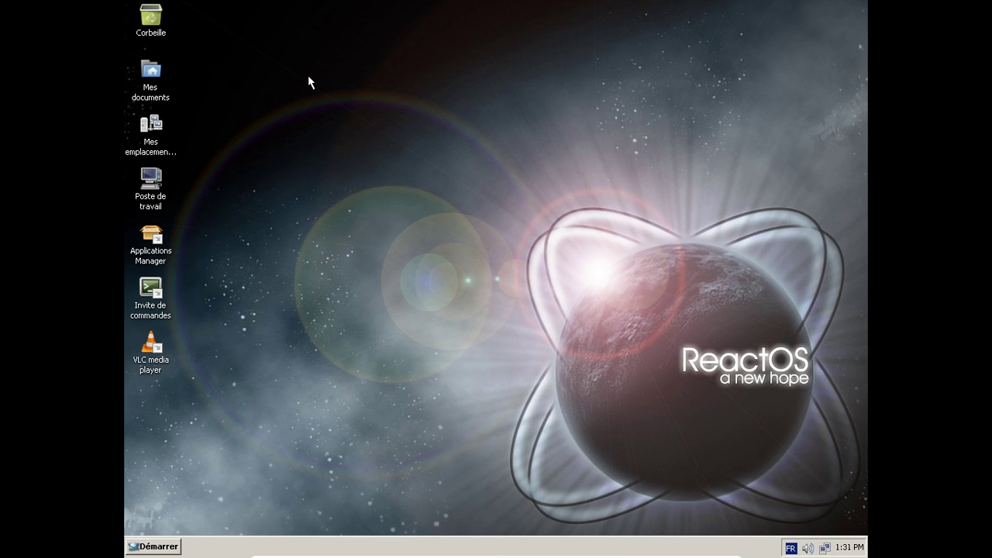
Browse the accessories, open the ReactOS calculator, view its version information and close it.
click(141, 549)
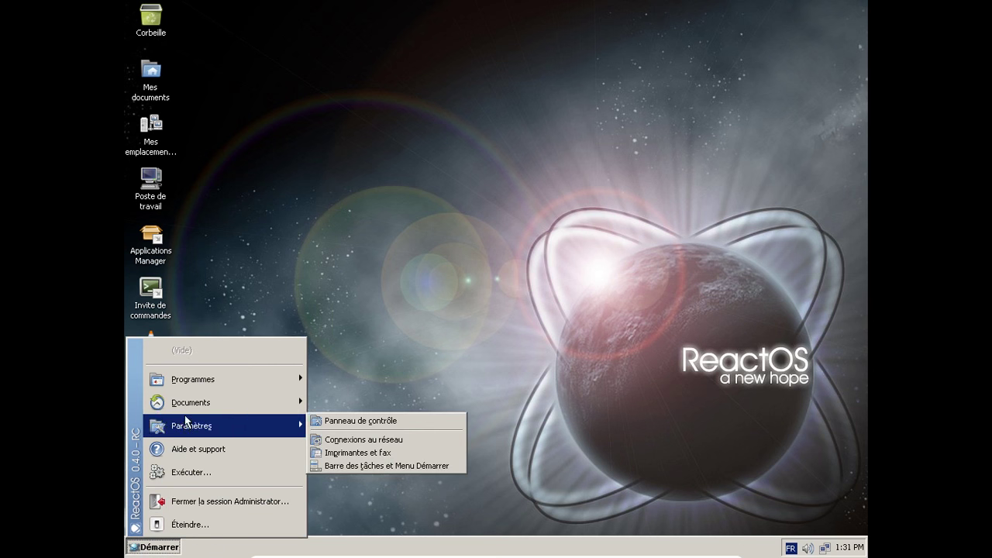
mouse_move(187, 385)
mouse_move(349, 376)
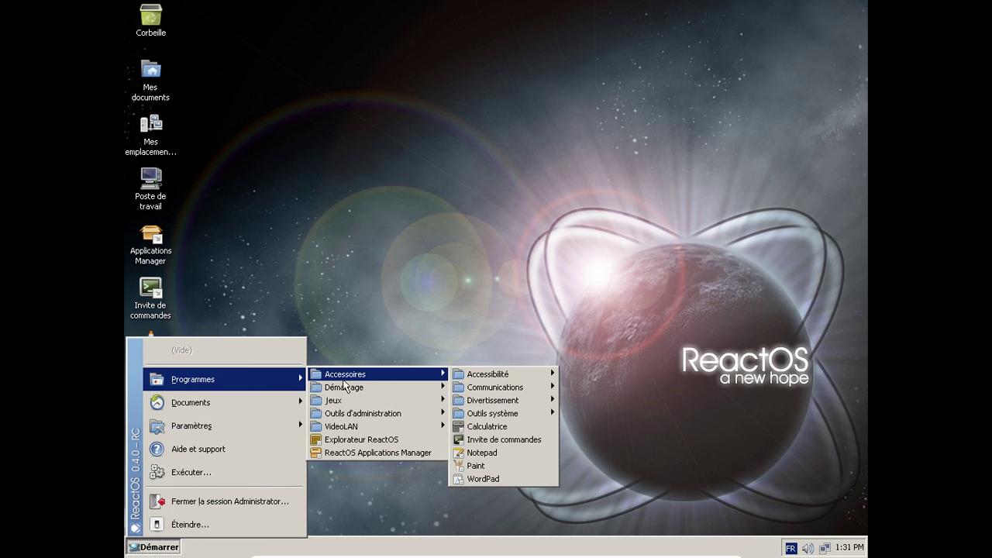
mouse_move(491, 378)
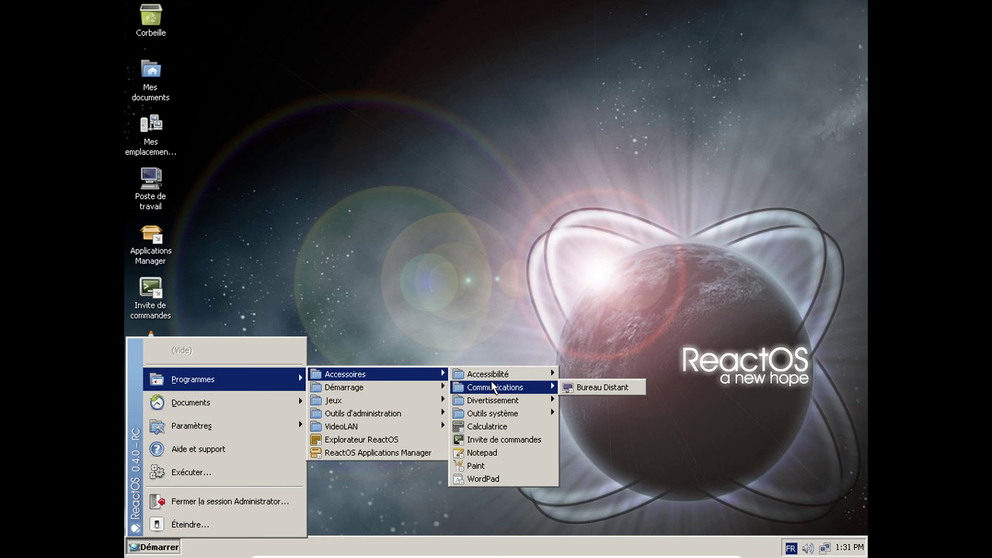
mouse_move(489, 402)
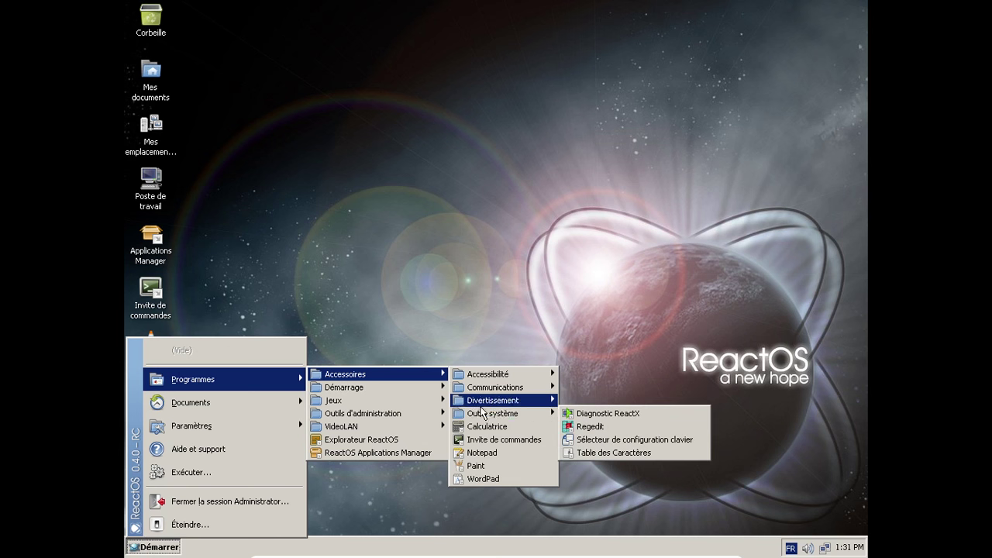
click(481, 428)
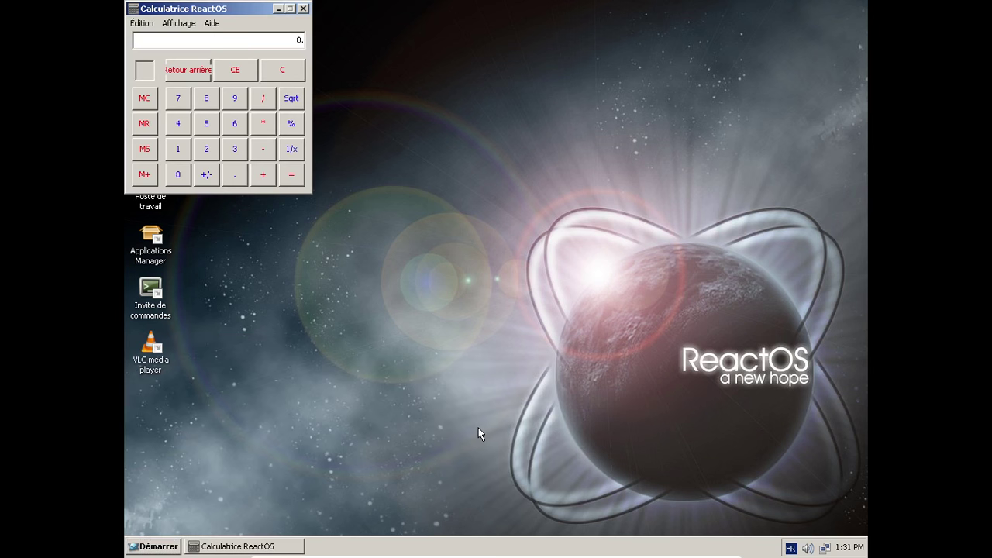
click(211, 24)
click(230, 58)
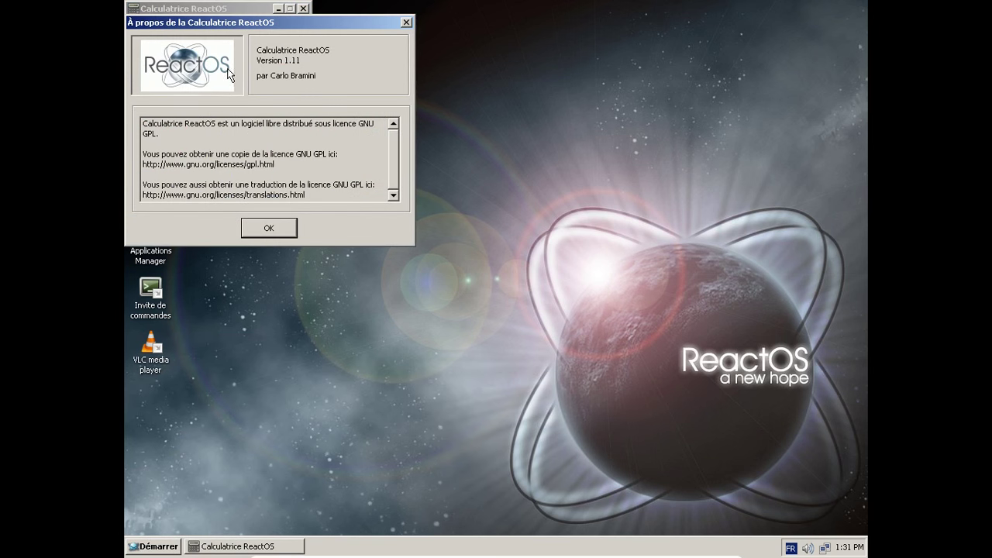
click(278, 230)
click(303, 9)
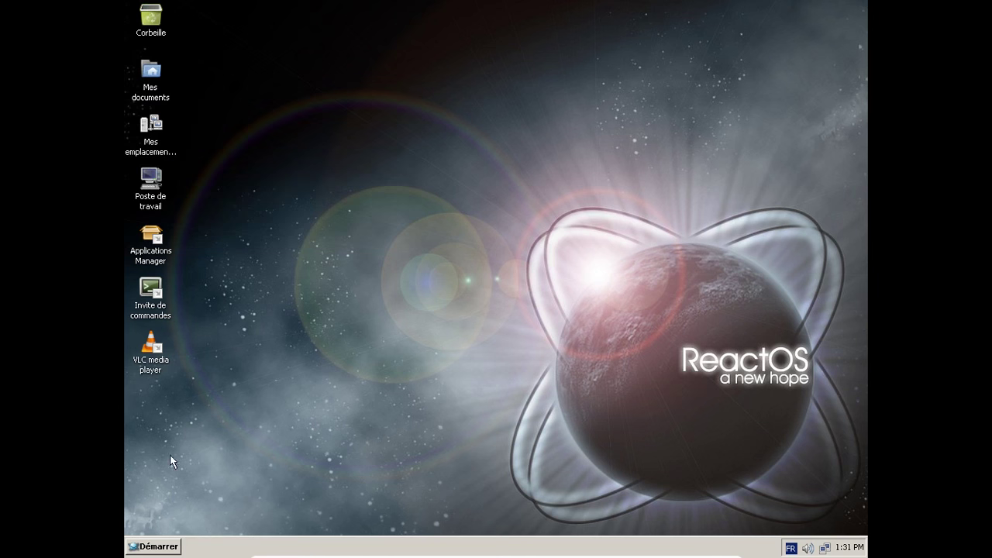
Open a command prompt, run ver to check the system version, and close the prompt.
click(171, 546)
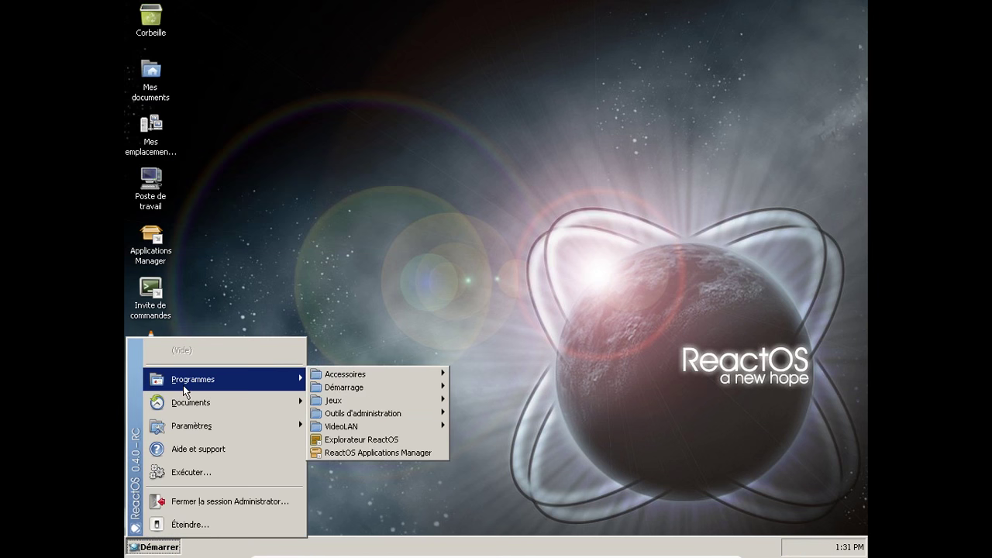
mouse_move(382, 390)
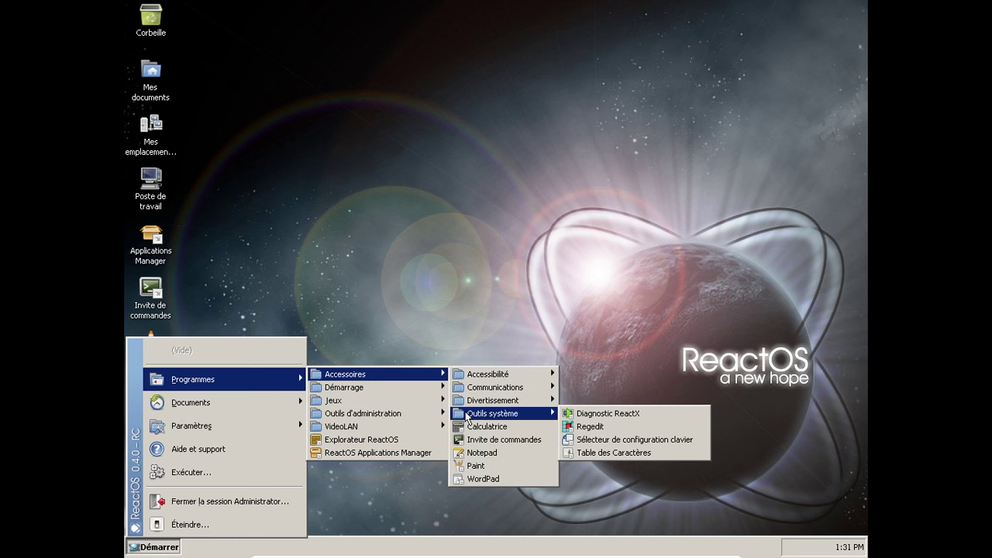
click(496, 439)
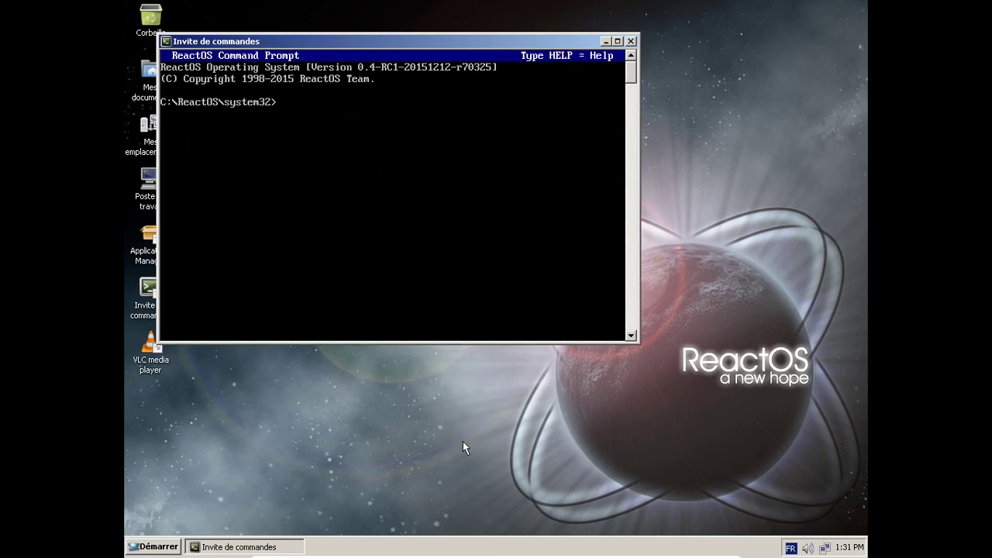
drag(416, 45, 507, 53)
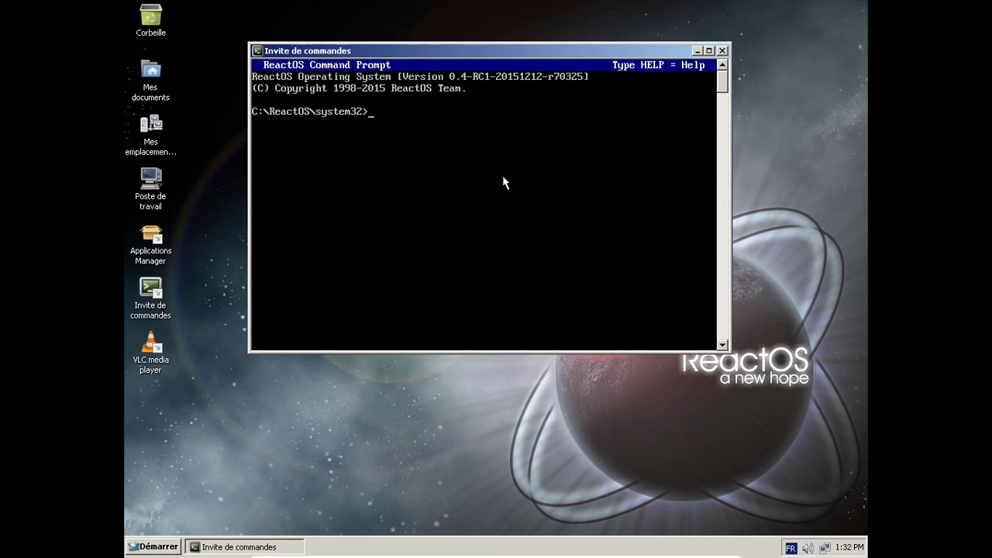
text(ver)
key(Return)
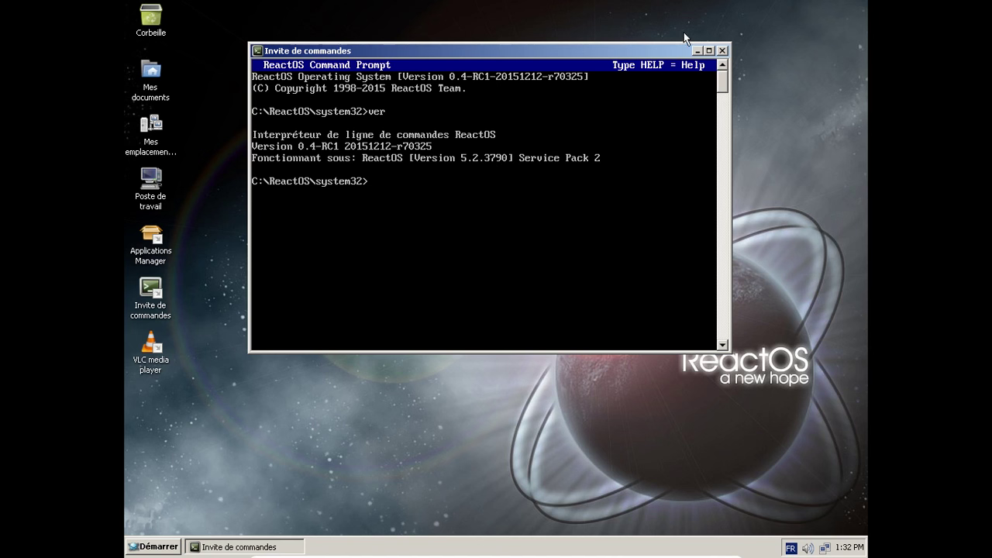
click(721, 51)
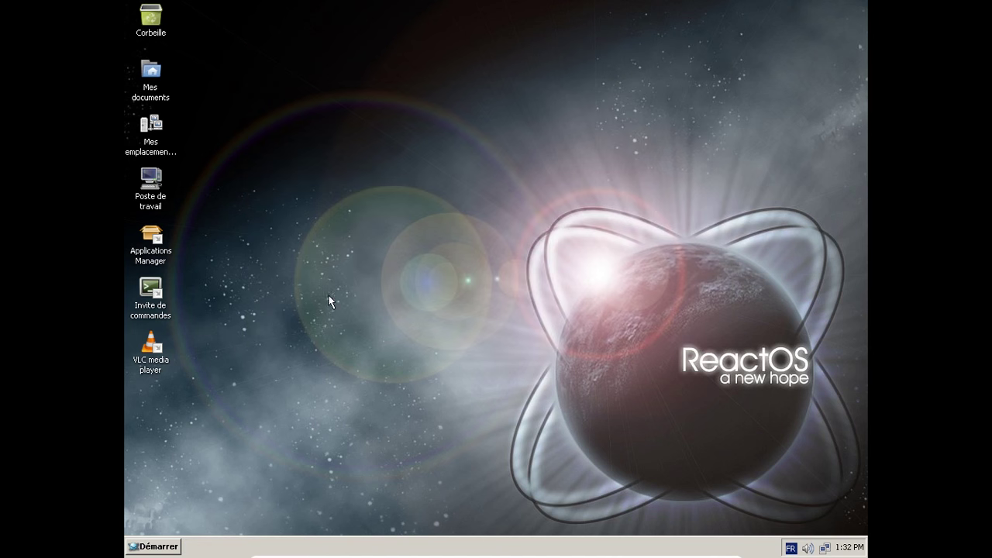
Open the properties of Poste de travail and view the general, computer name and hardware pages.
right_click(163, 201)
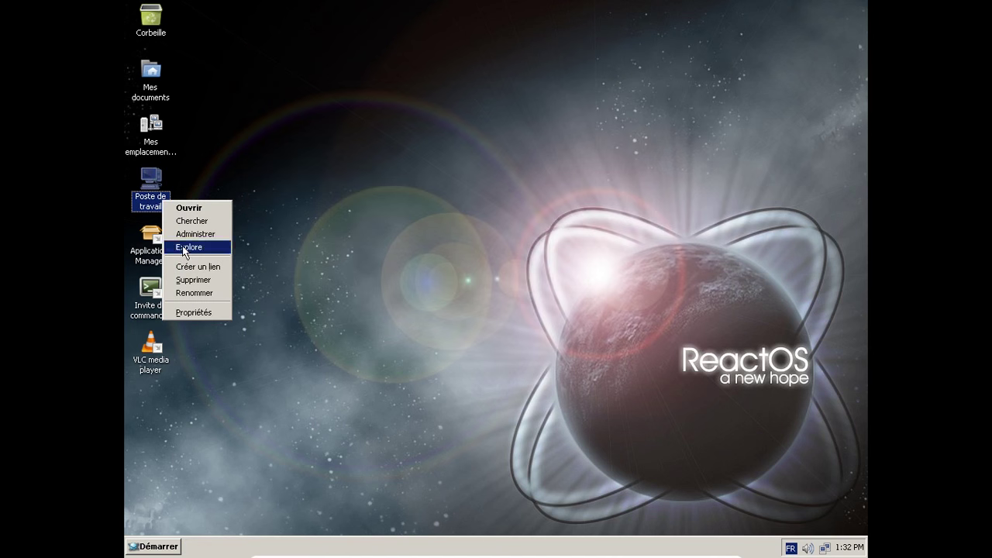
click(208, 312)
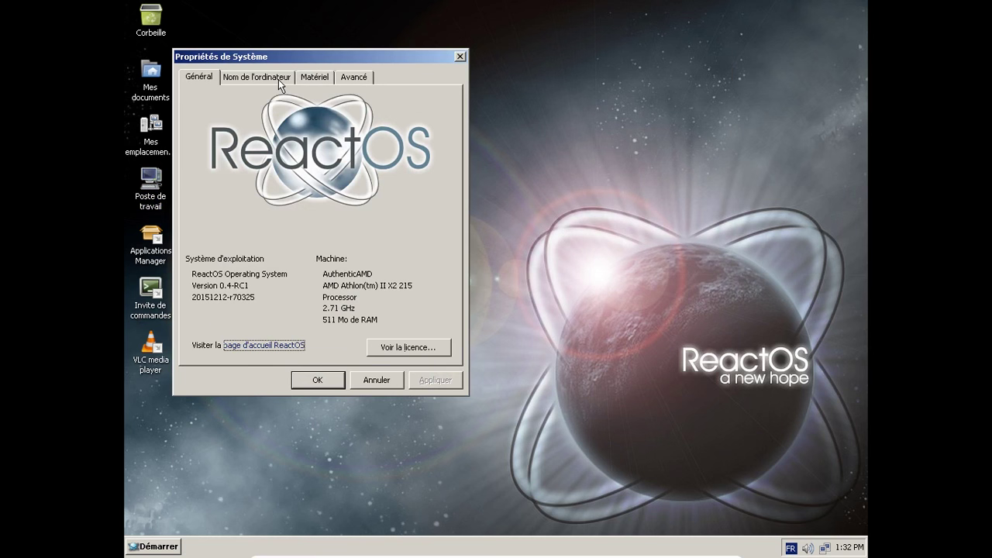
click(280, 81)
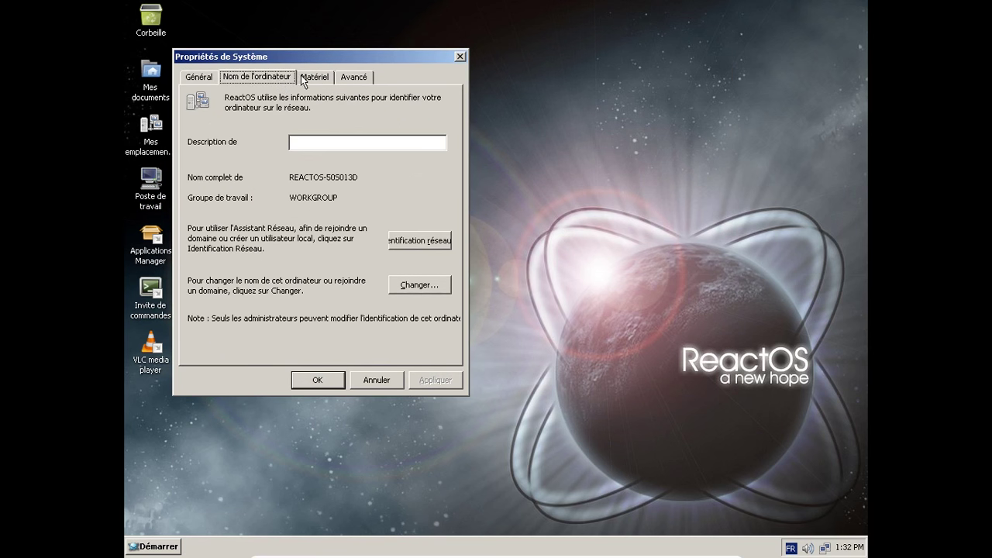
click(315, 77)
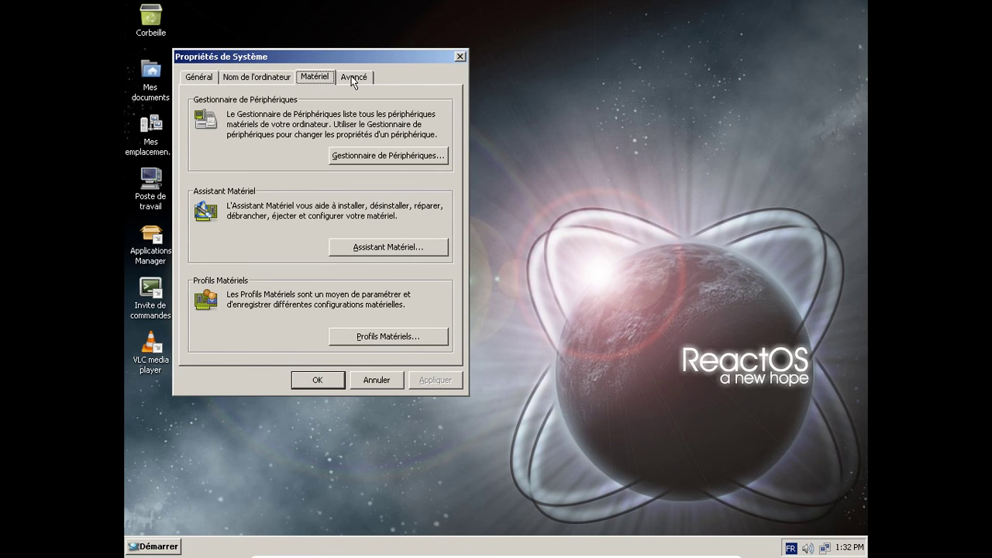
Open the Device Manager, inspect the processor, network, keyboard, computer, USB, human interface, audio and graphics categories, and close it.
click(377, 157)
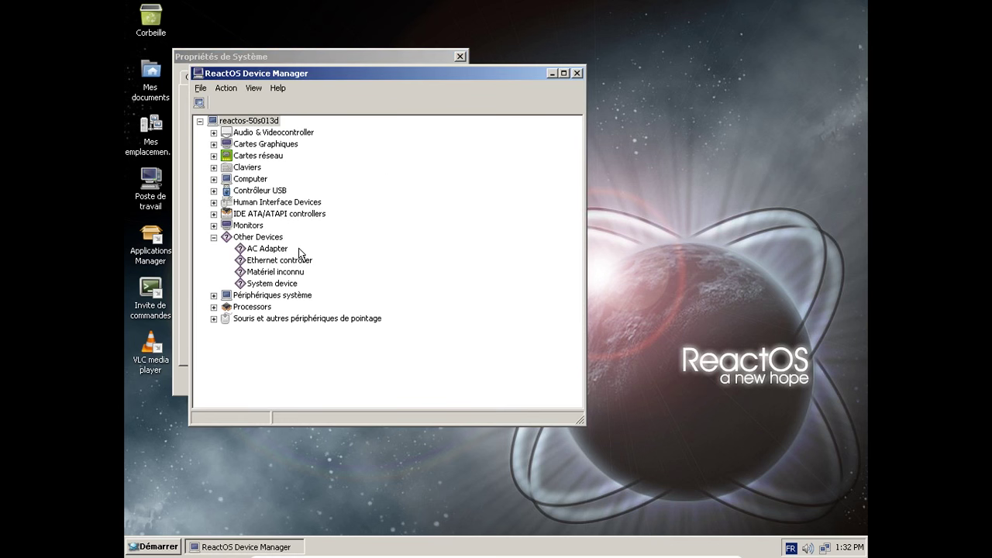
click(214, 307)
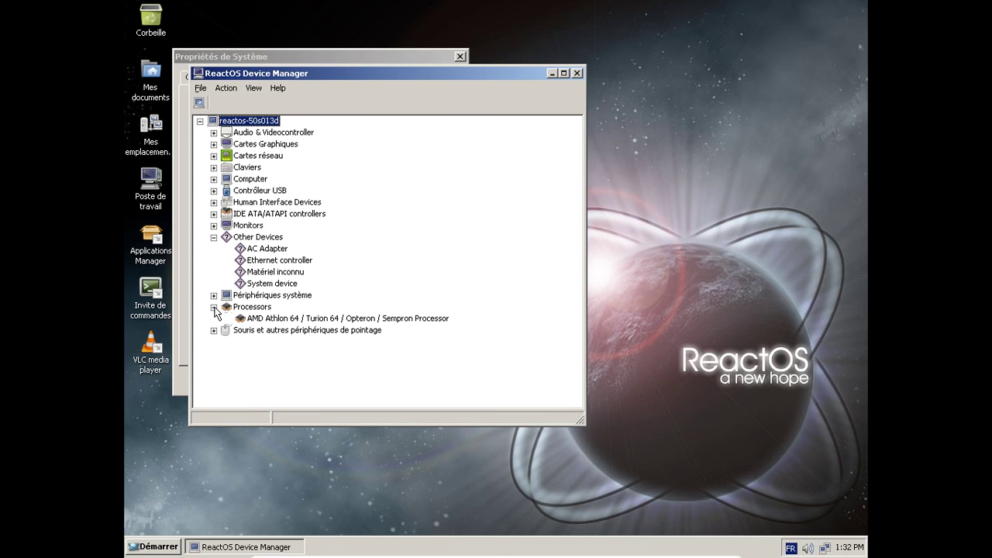
click(214, 307)
click(214, 156)
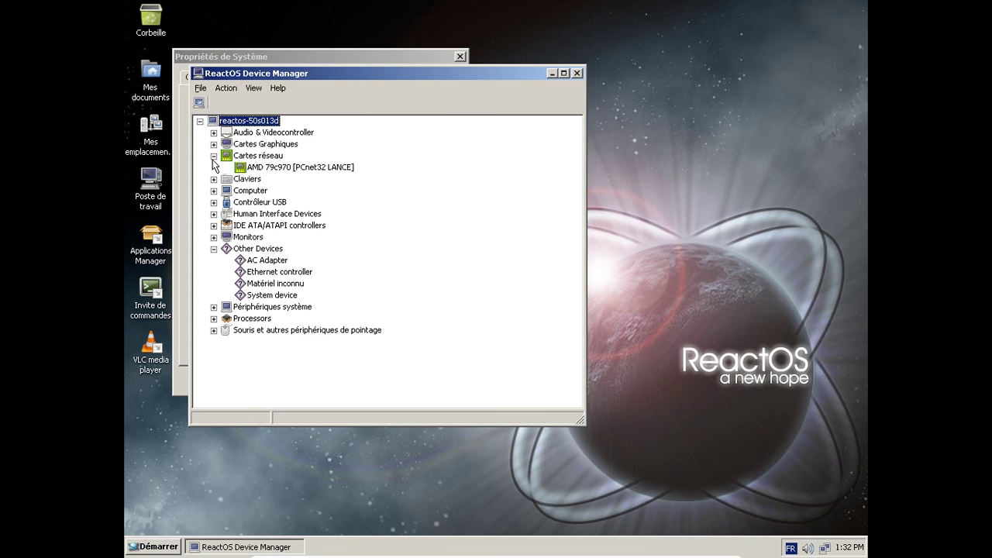
click(214, 156)
click(214, 168)
click(214, 167)
click(214, 179)
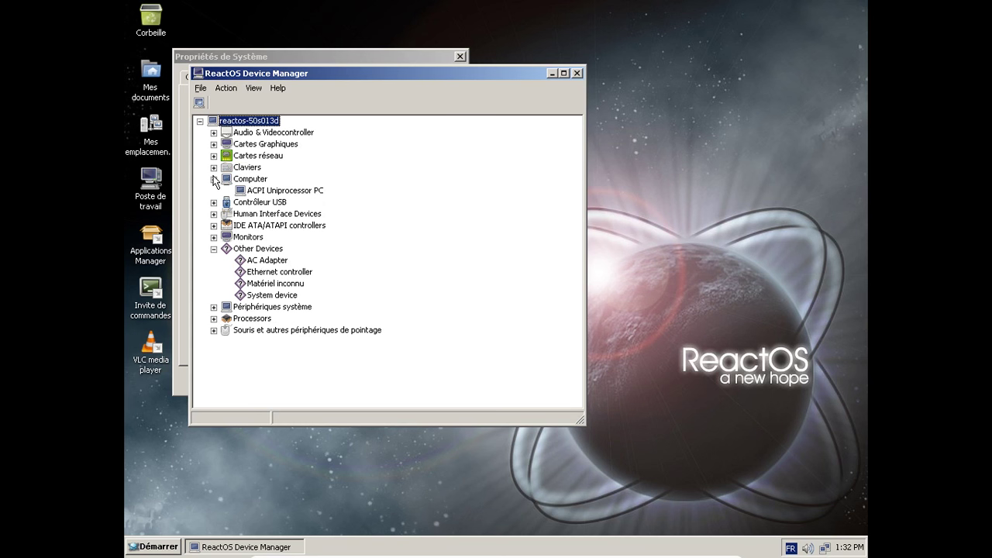
click(214, 180)
click(214, 191)
click(214, 191)
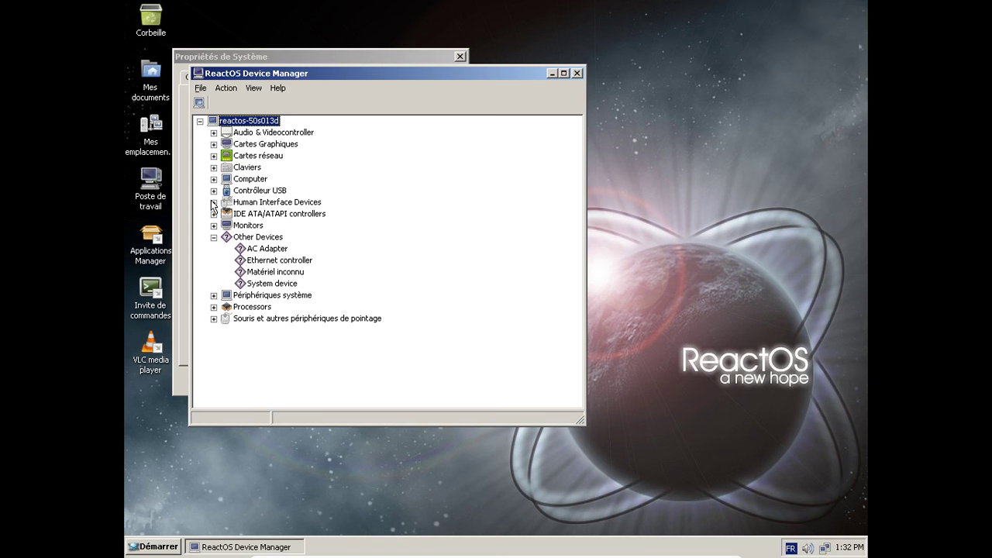
click(214, 202)
click(214, 202)
click(214, 133)
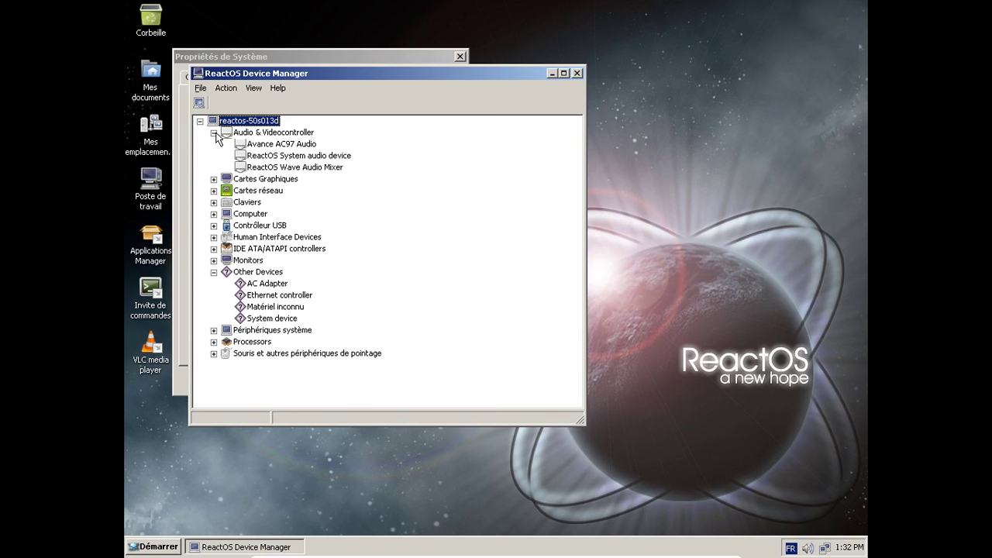
click(214, 133)
click(214, 144)
click(214, 144)
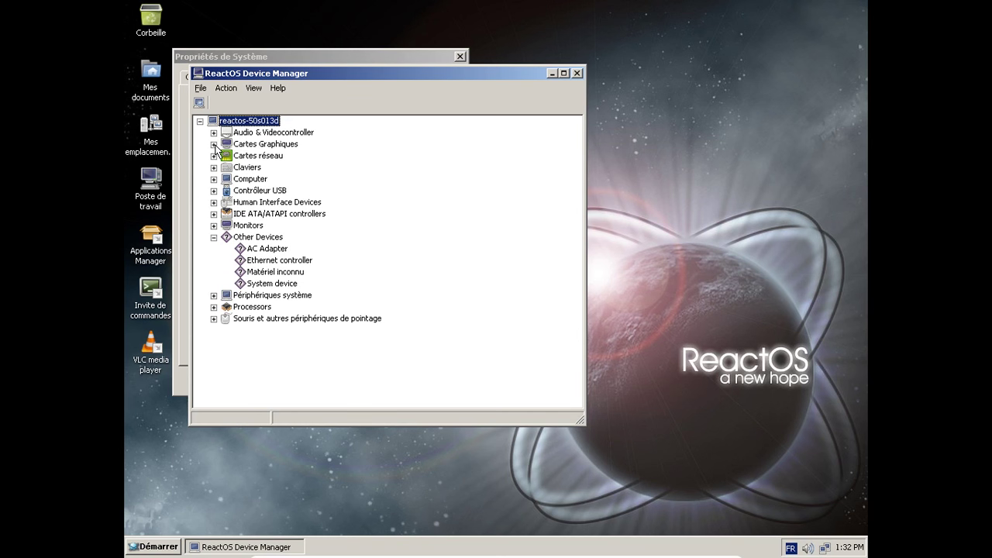
click(576, 72)
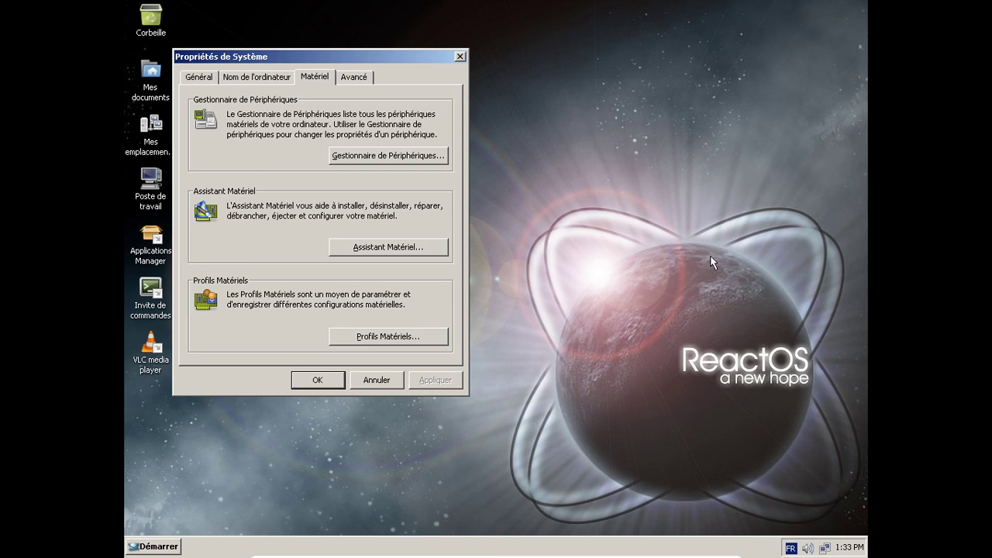
View the advanced settings in the system properties and close the dialog.
click(363, 78)
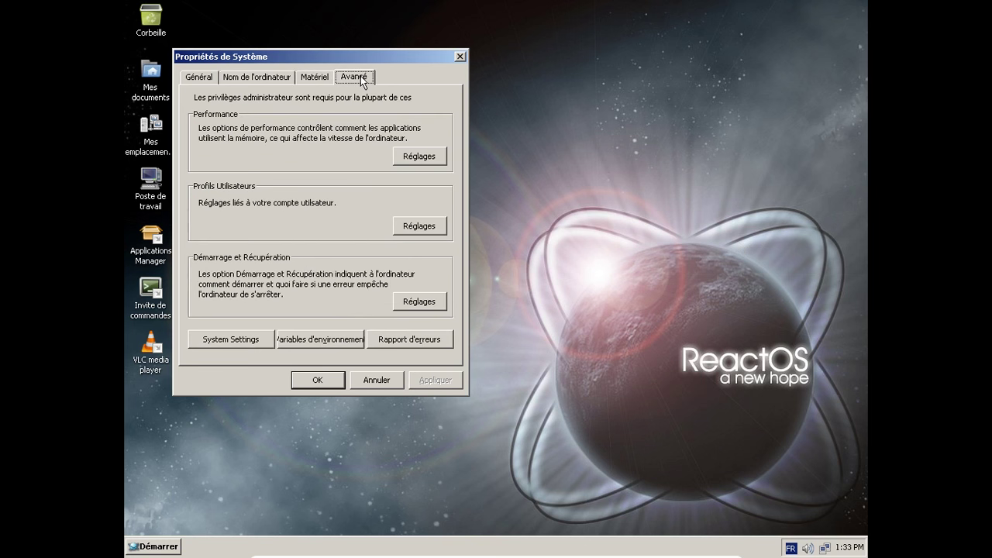
click(460, 57)
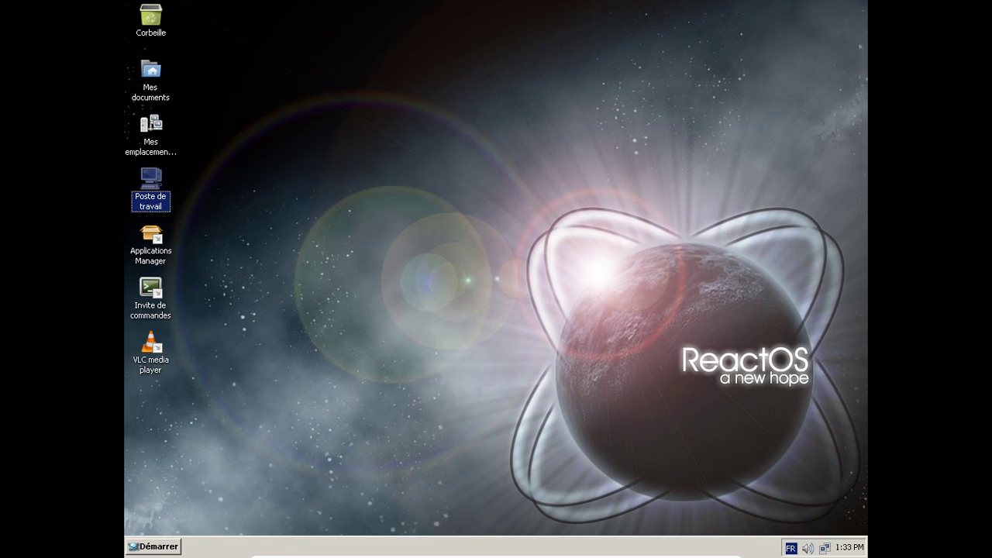
click(271, 247)
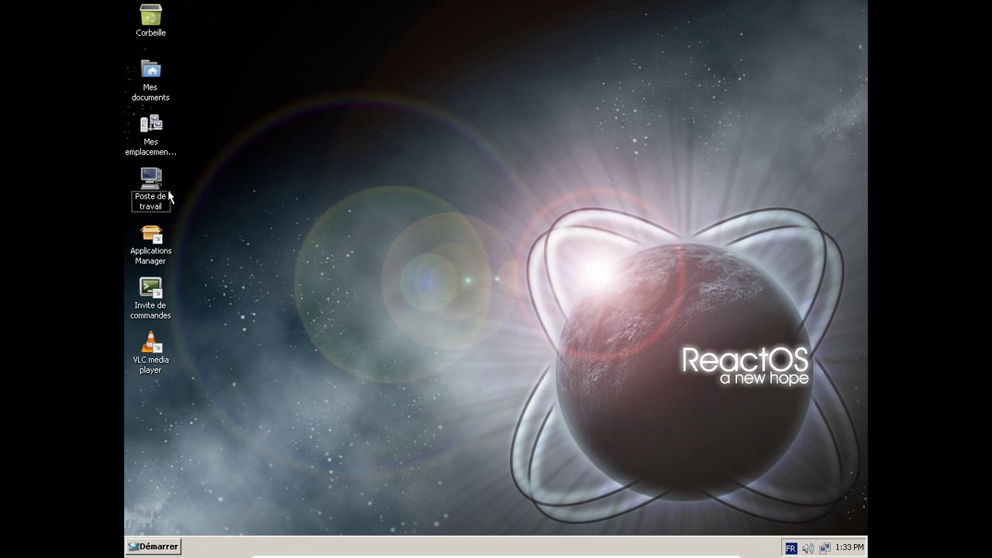
Open the Mes documents folder, view the About ReactOS information and dismiss it.
double_click(155, 74)
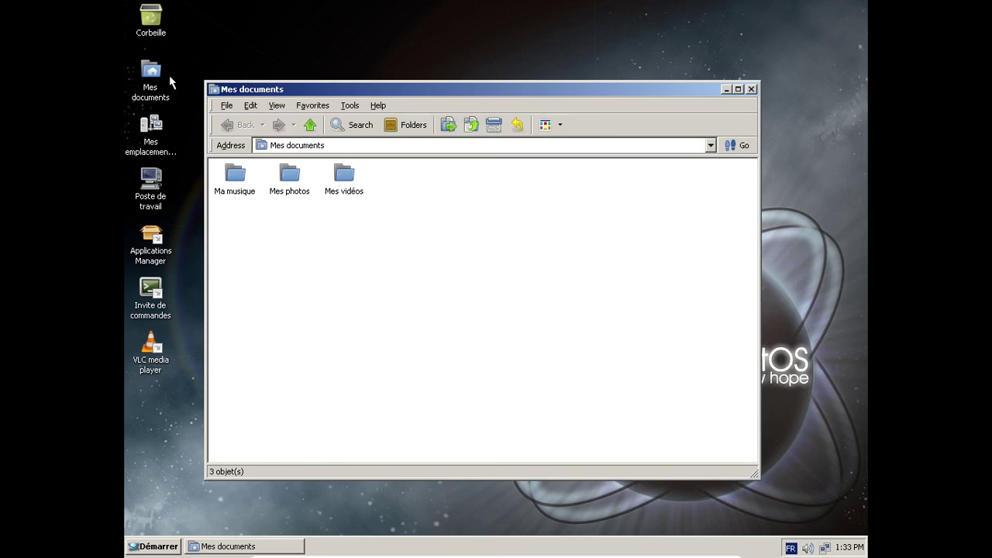
click(371, 105)
click(384, 130)
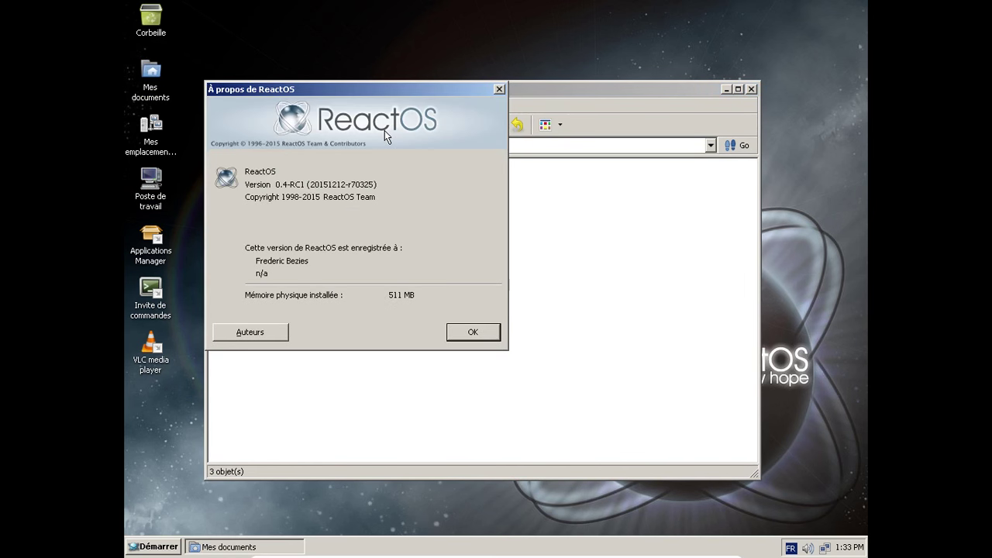
click(487, 334)
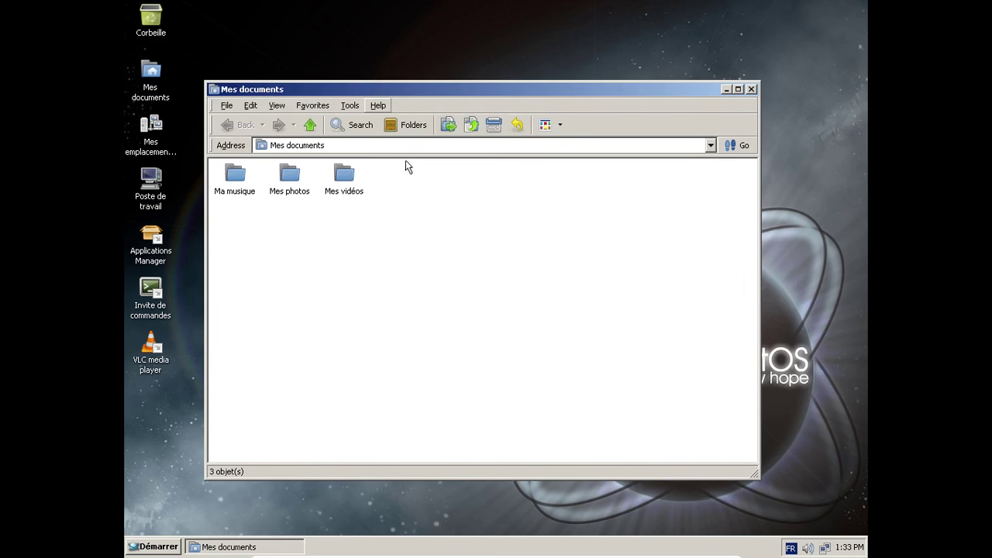
Open the help page on whether this copy of ReactOS is legal from the Mes documents window.
click(380, 109)
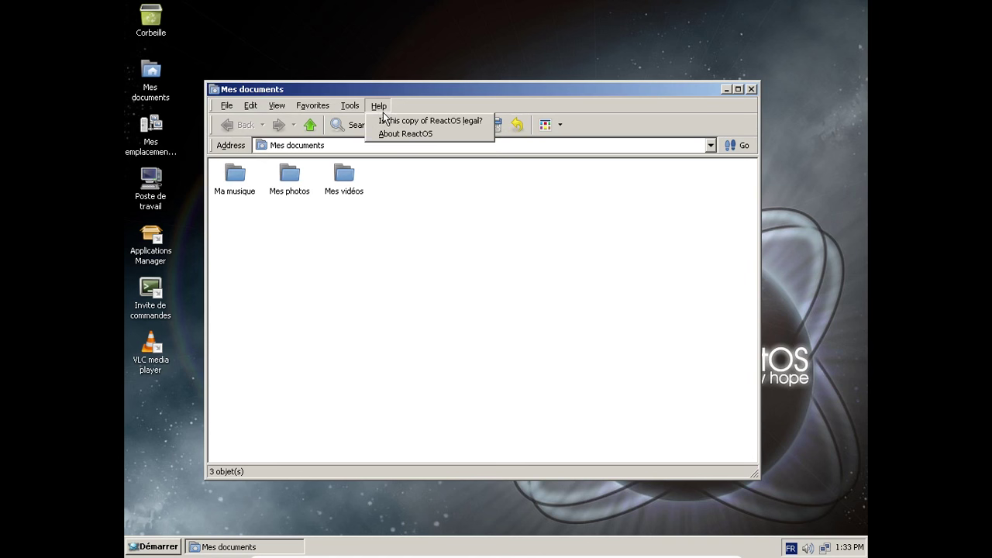
click(390, 121)
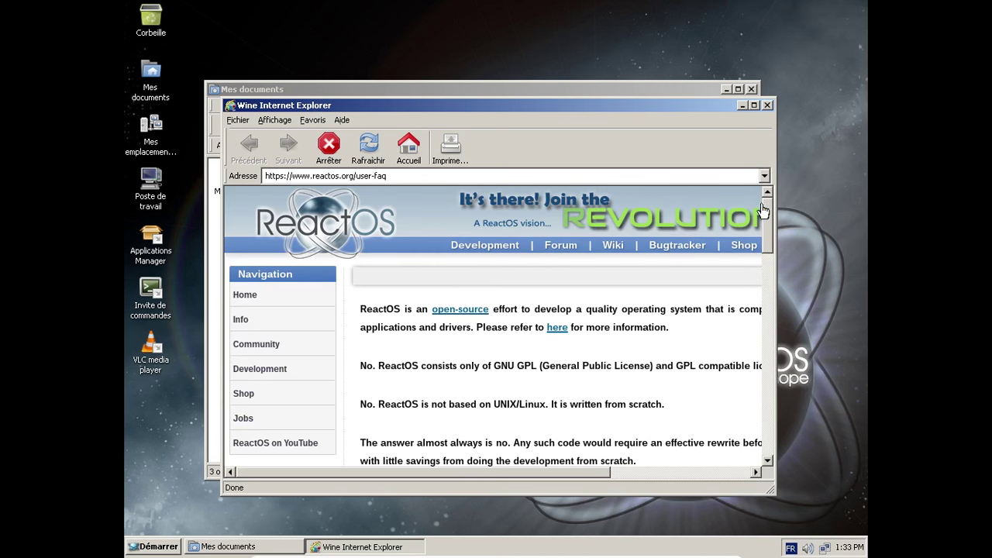
View the About information of Wine Internet Explorer and dismiss it.
click(340, 121)
click(343, 130)
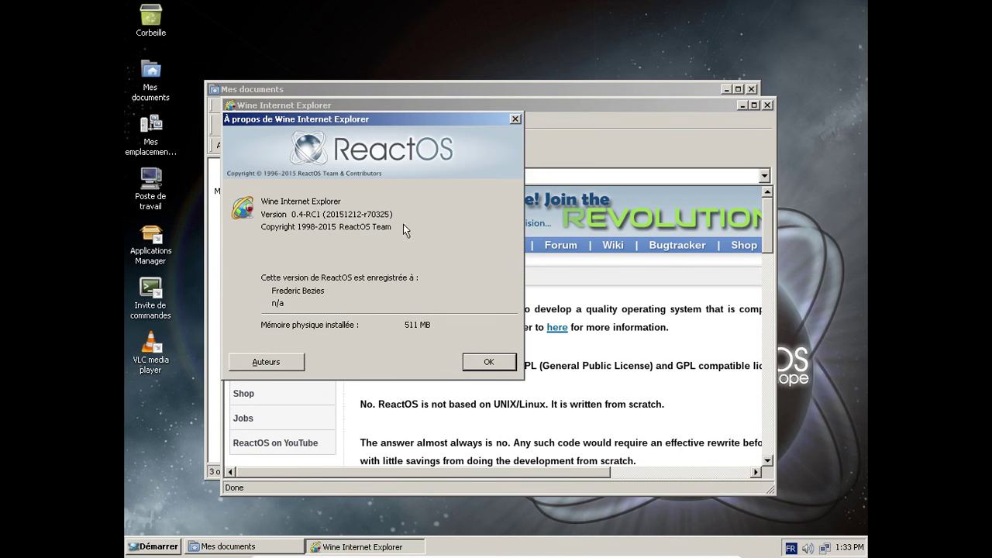
click(490, 362)
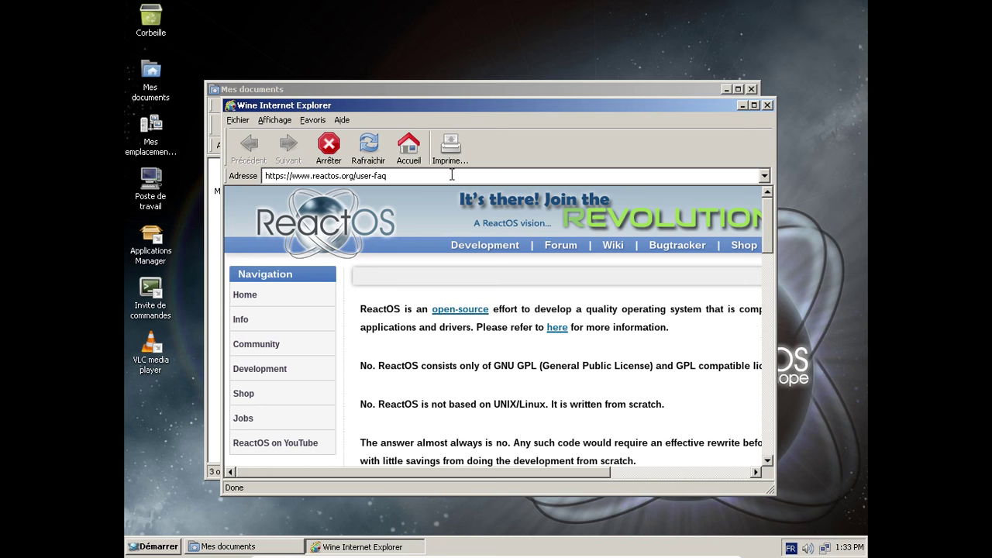
Read through the ReactOS user FAQ and the reactos.org home page, then close the browser.
mouse_move(765, 221)
mouse_down()
mouse_move(764, 369)
mouse_move(757, 313)
mouse_up()
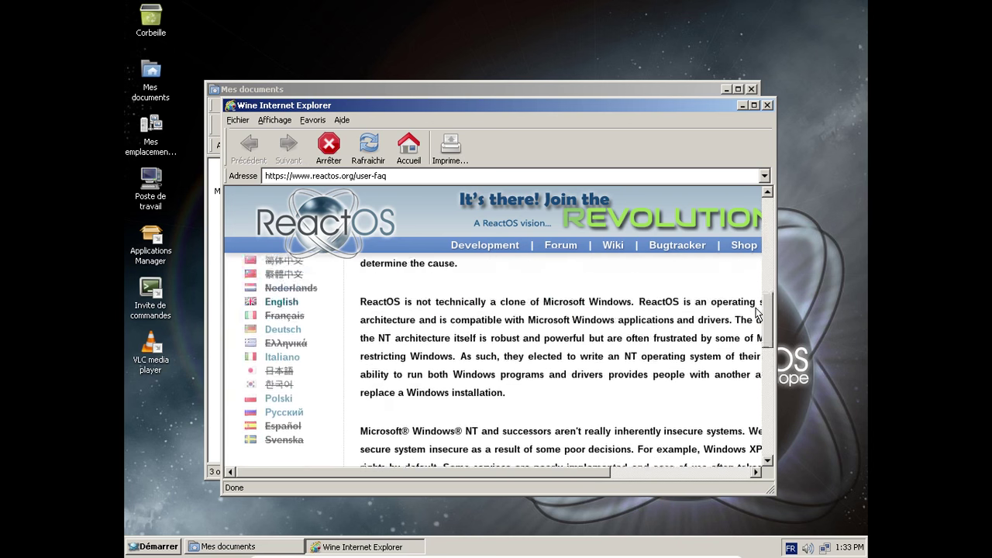
click(332, 229)
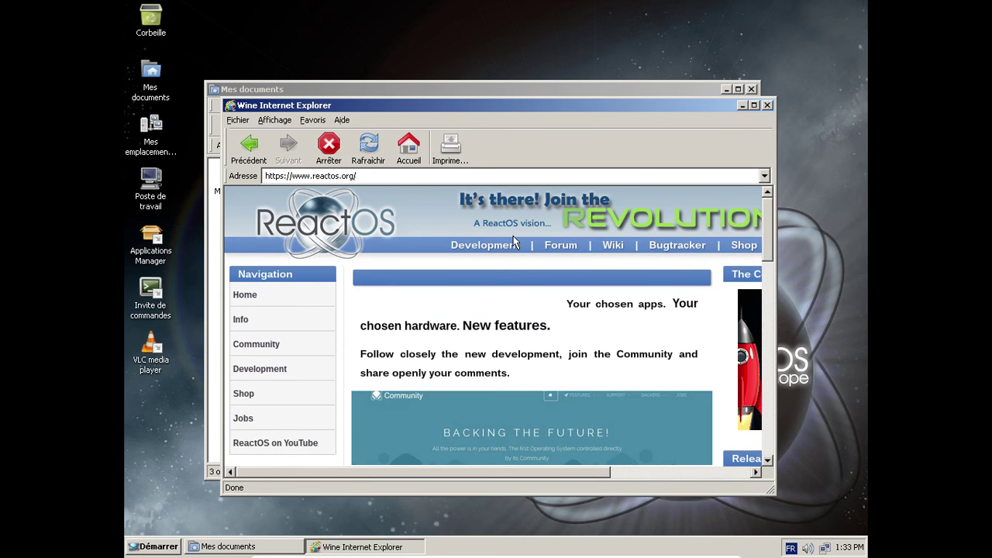
drag(765, 213, 761, 305)
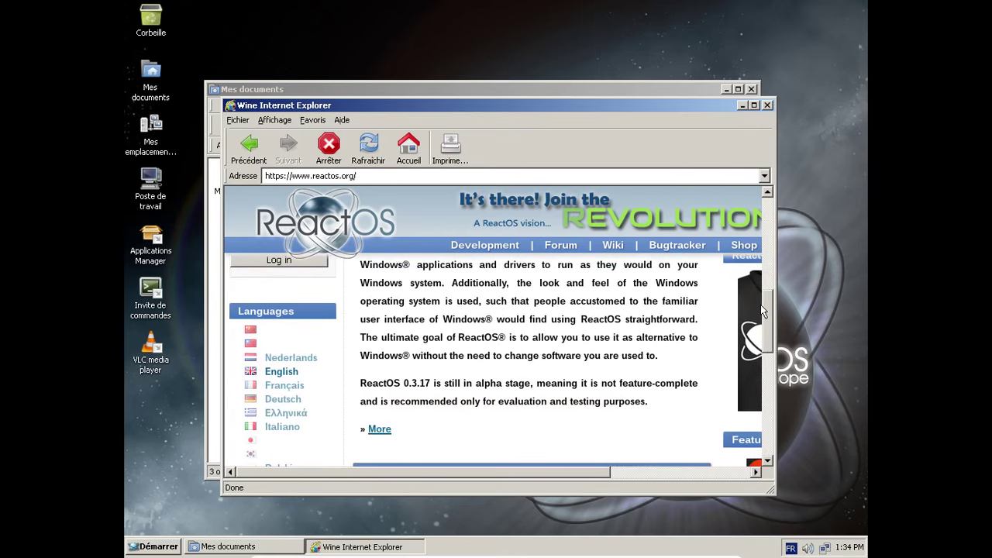
click(767, 105)
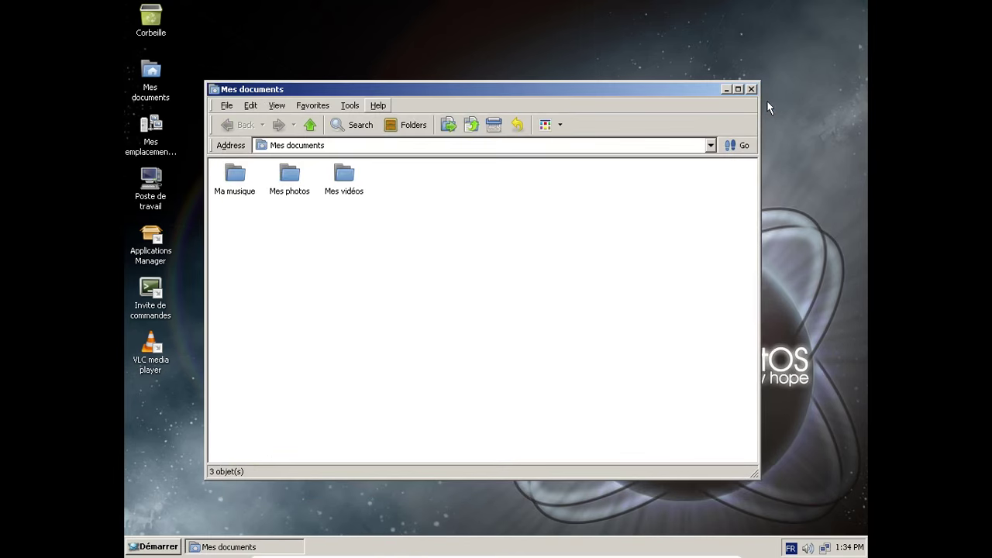
Go up from Mes documents to the desktop level and open Disque local (C:) through Poste de travail.
click(311, 125)
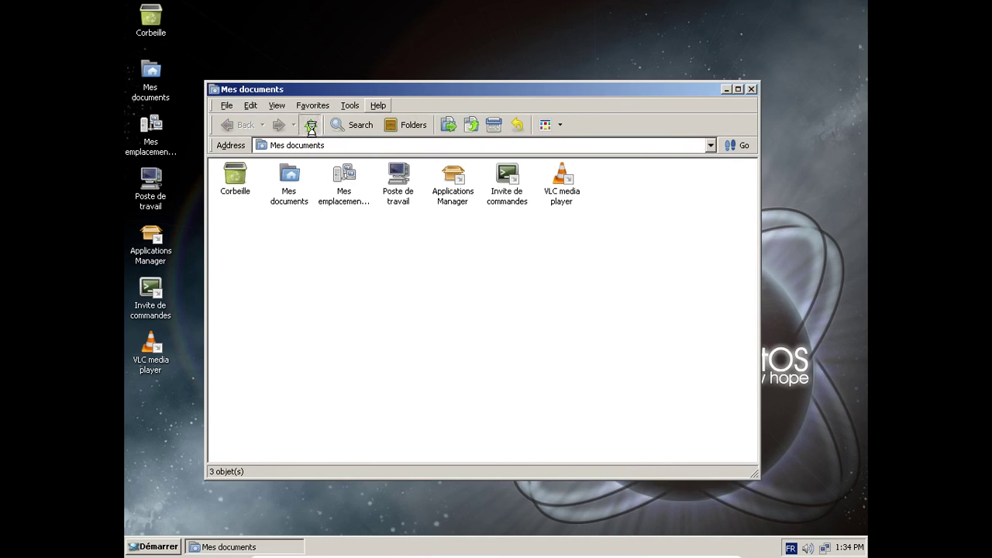
double_click(408, 189)
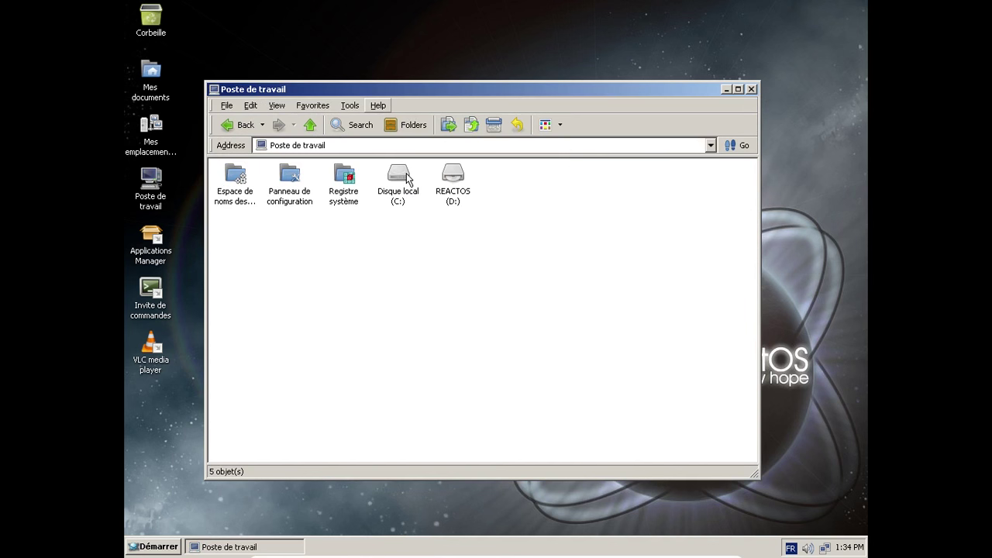
double_click(409, 185)
View the properties of the ReactOS folder on the C: drive, then cancel the dialog and close the file explorer.
click(406, 177)
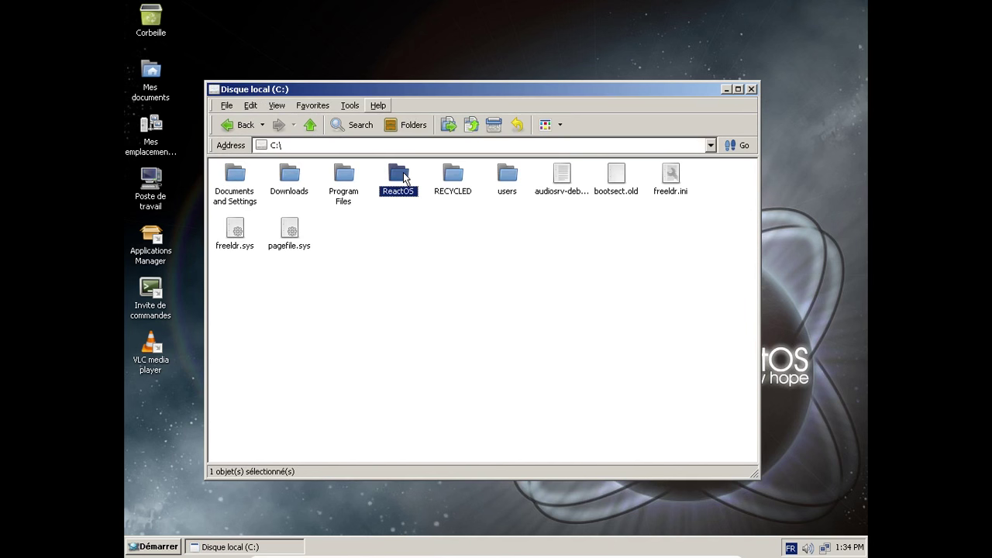
right_click(404, 174)
click(439, 319)
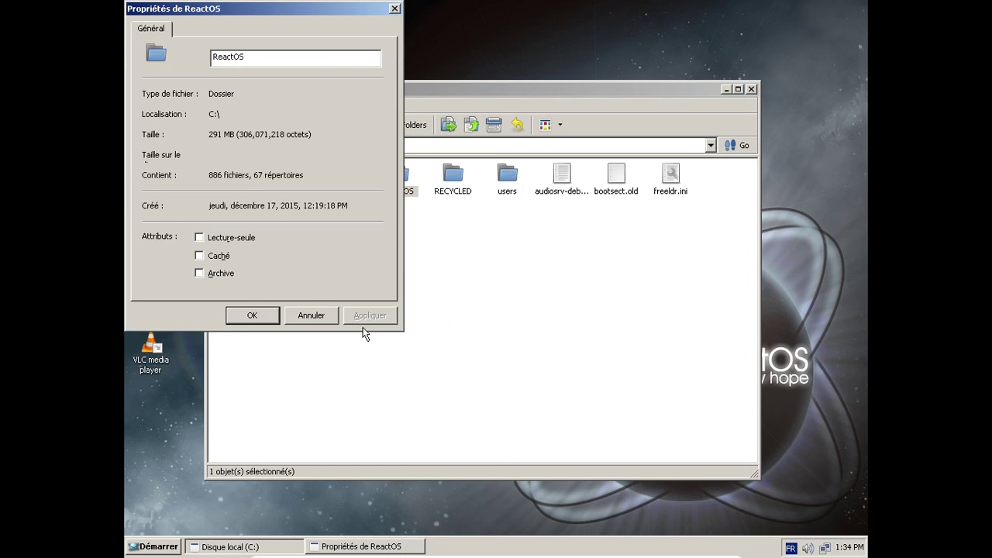
click(312, 317)
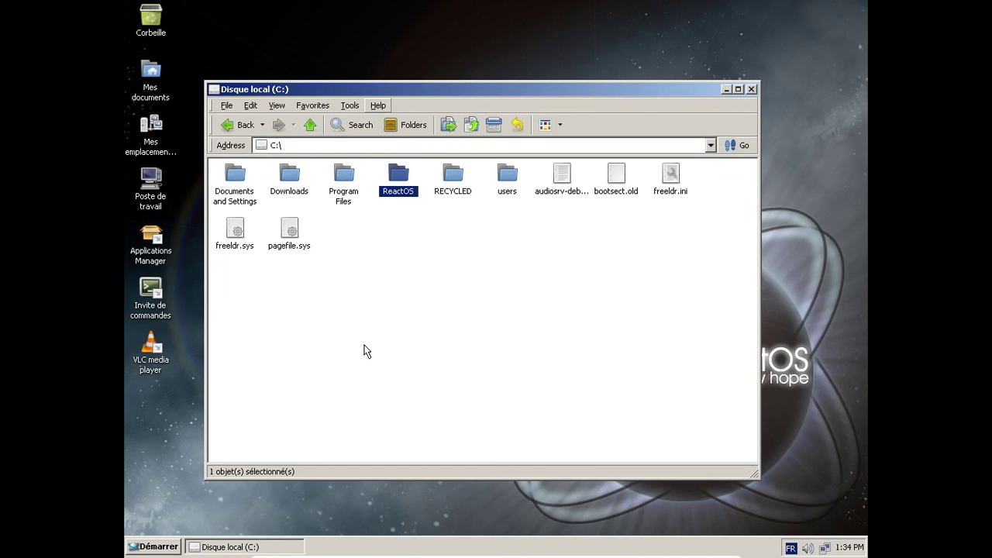
click(751, 89)
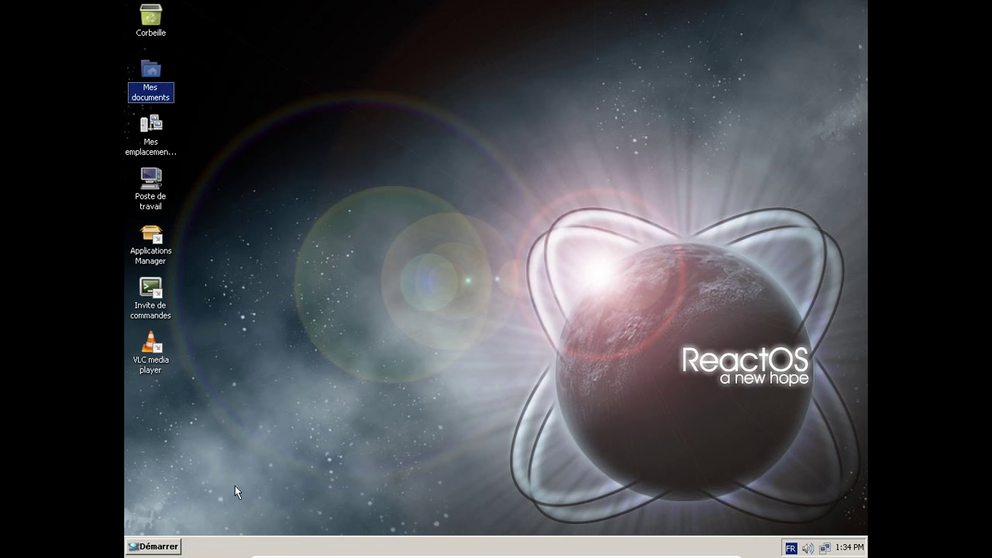
Open the ReactOS control panel.
click(155, 548)
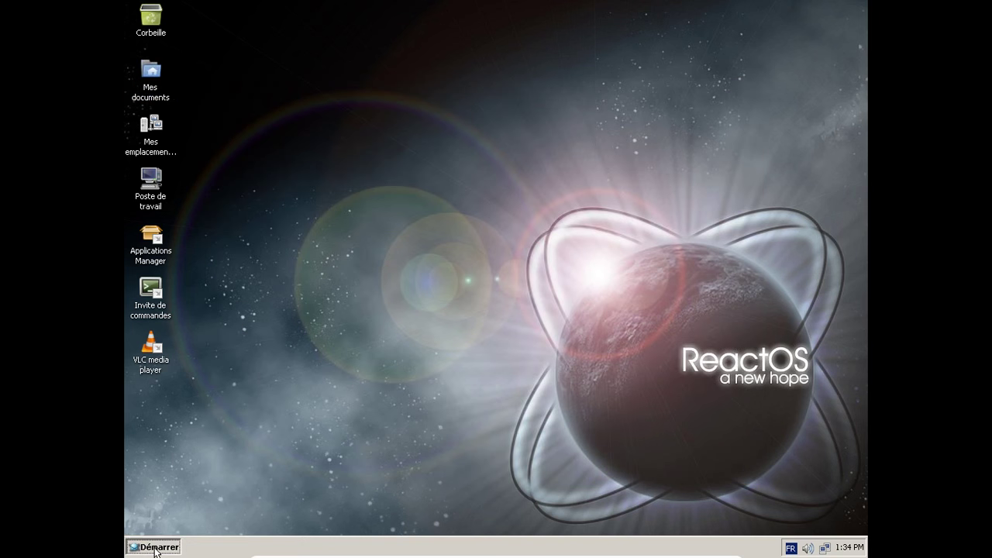
mouse_move(207, 431)
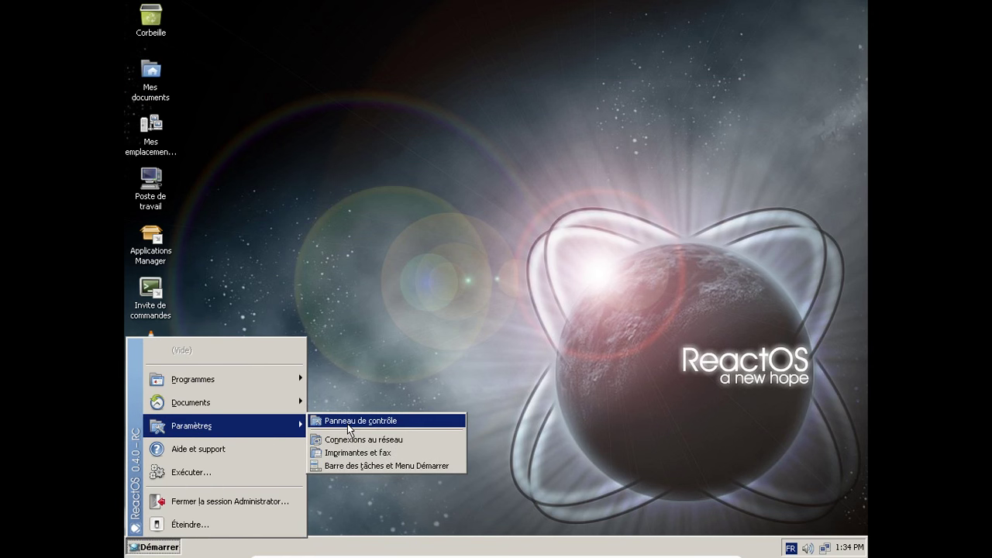
click(349, 424)
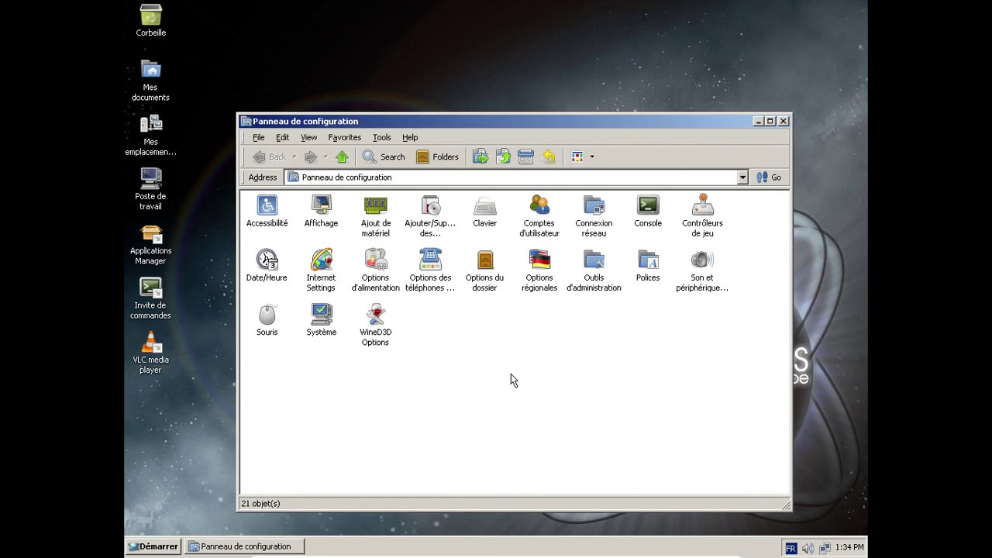
View the users, groups and extra pages of Comptes d'utilisateur and close the dialog.
double_click(555, 221)
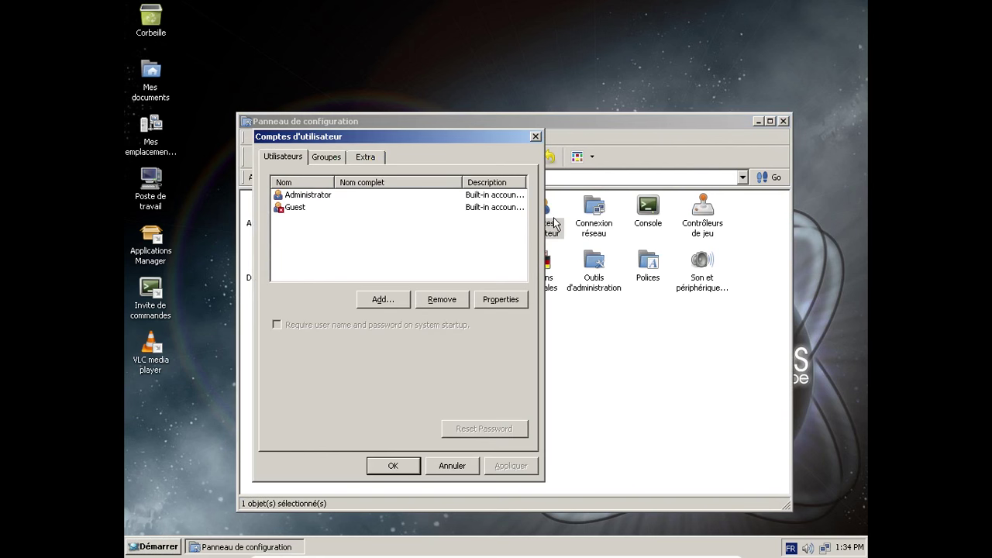
click(326, 159)
click(351, 159)
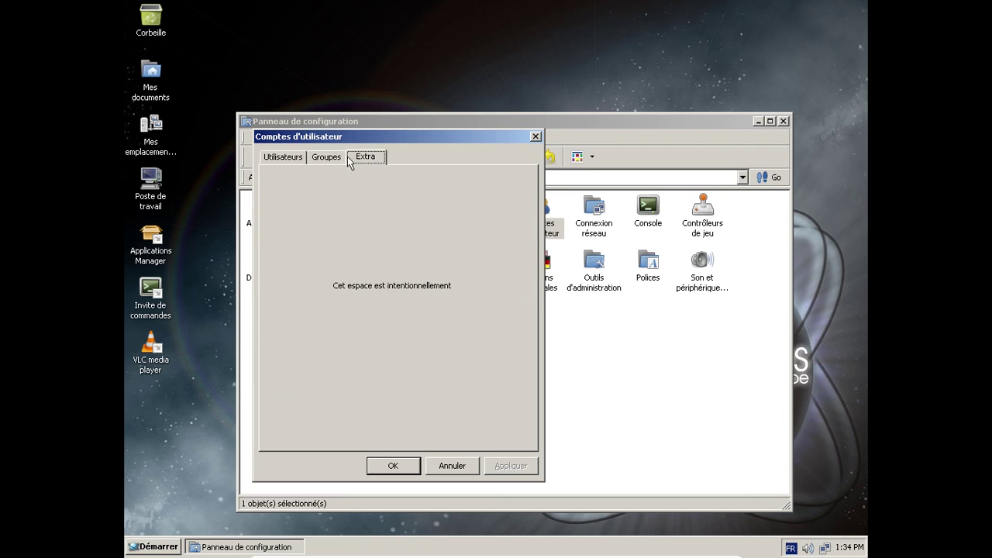
click(295, 158)
click(535, 137)
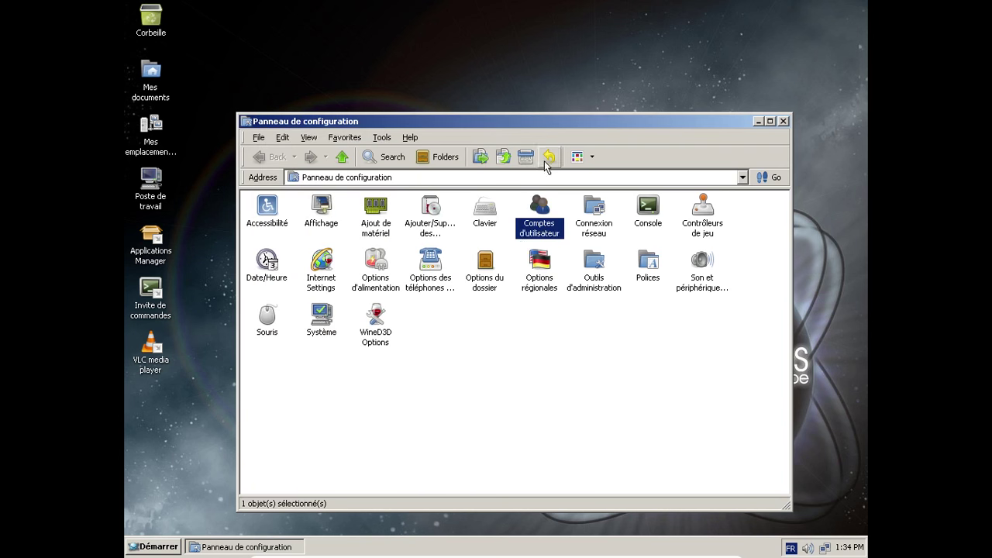
In the Affichage properties, preview the screen savers Écran de veille de logon and Écran de veille Texte 3D.
double_click(320, 207)
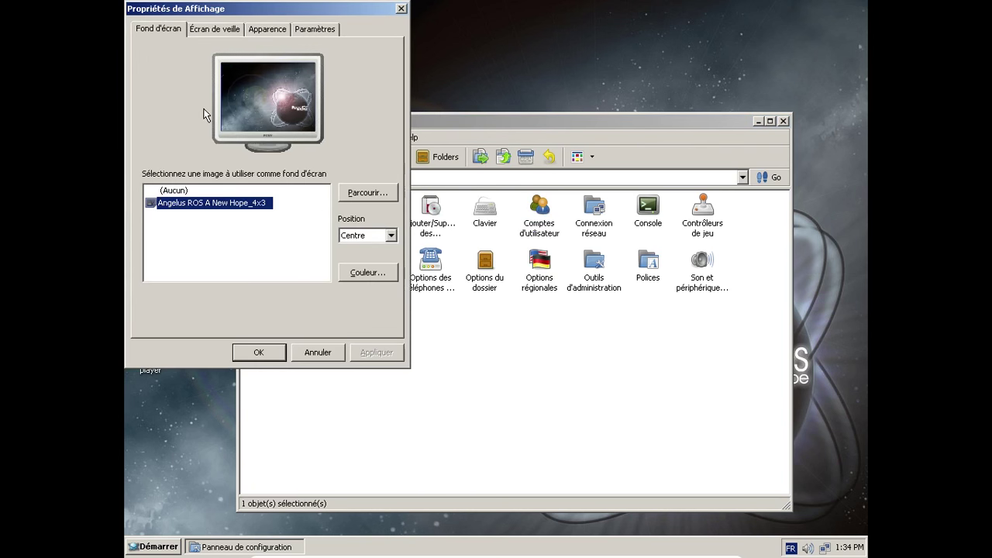
click(209, 31)
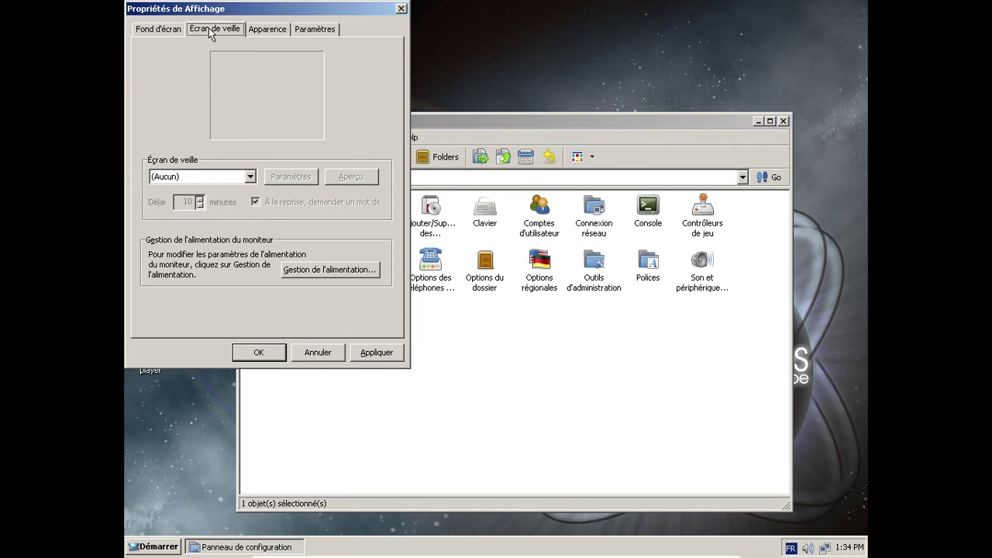
click(253, 177)
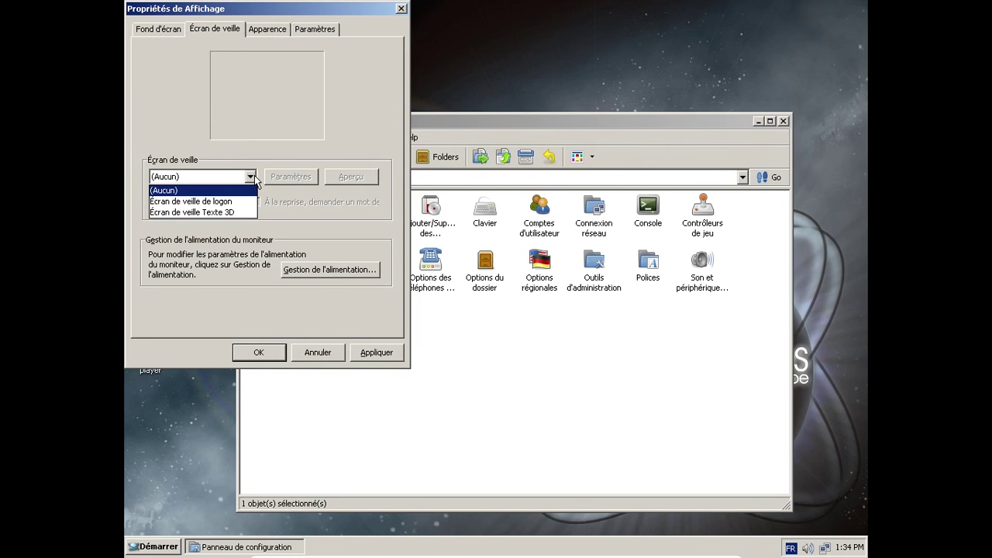
click(232, 201)
click(249, 177)
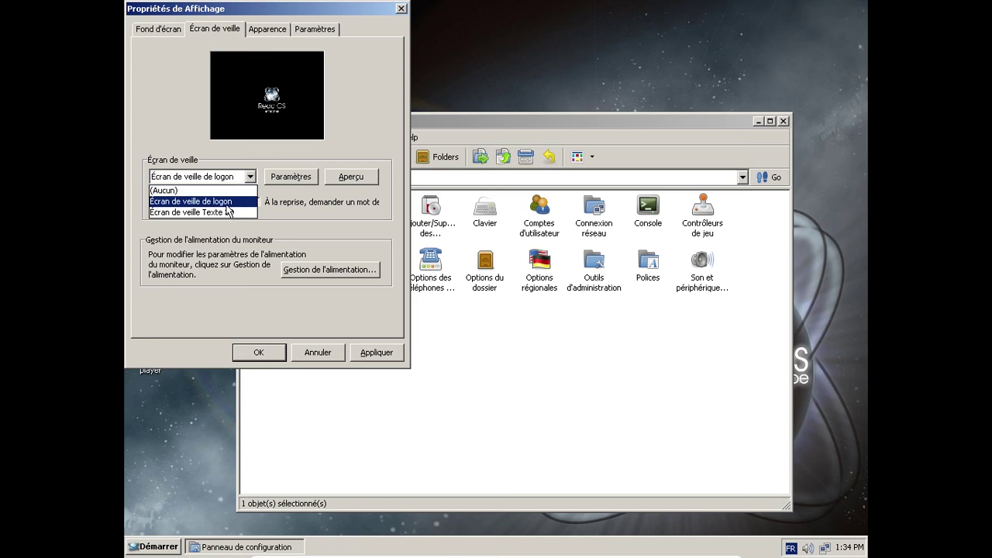
click(229, 211)
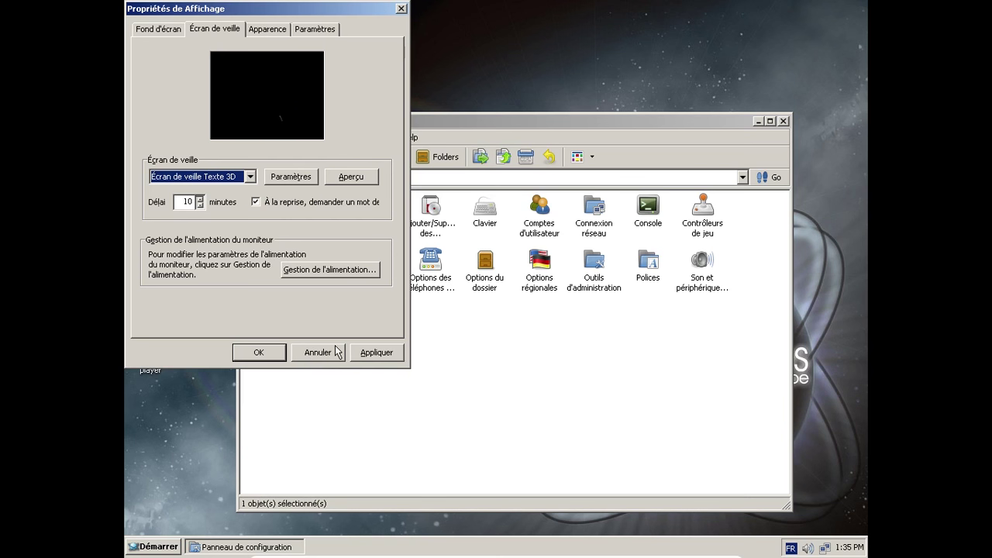
Reset the virtual machine, confirm the restart and boot ReactOS back to its desktop.
mouse_move(397, 553)
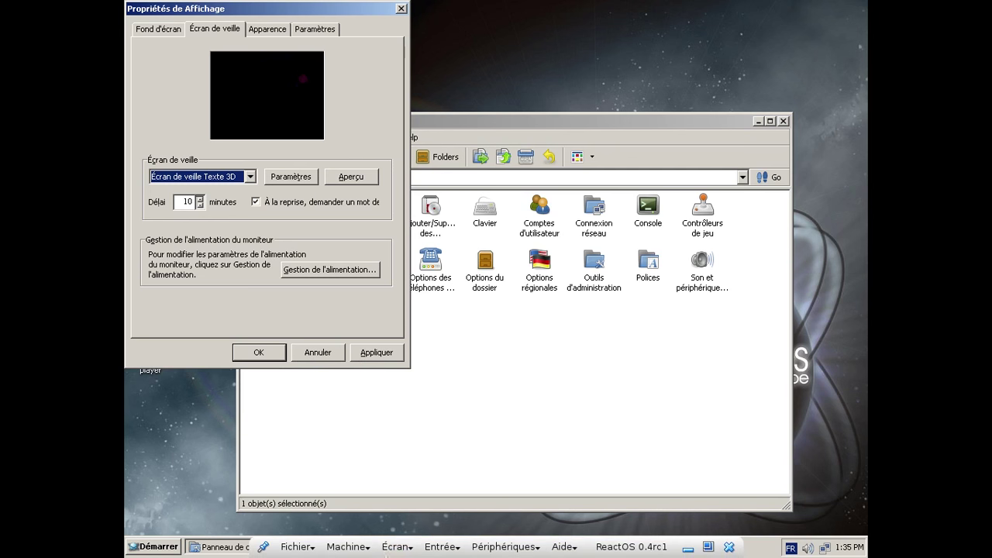
click(353, 548)
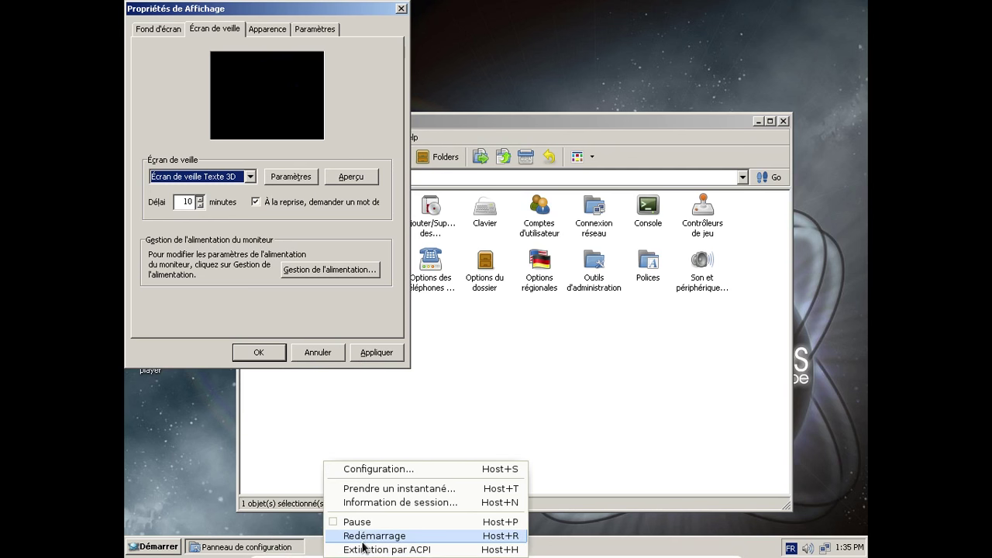
click(365, 536)
click(532, 361)
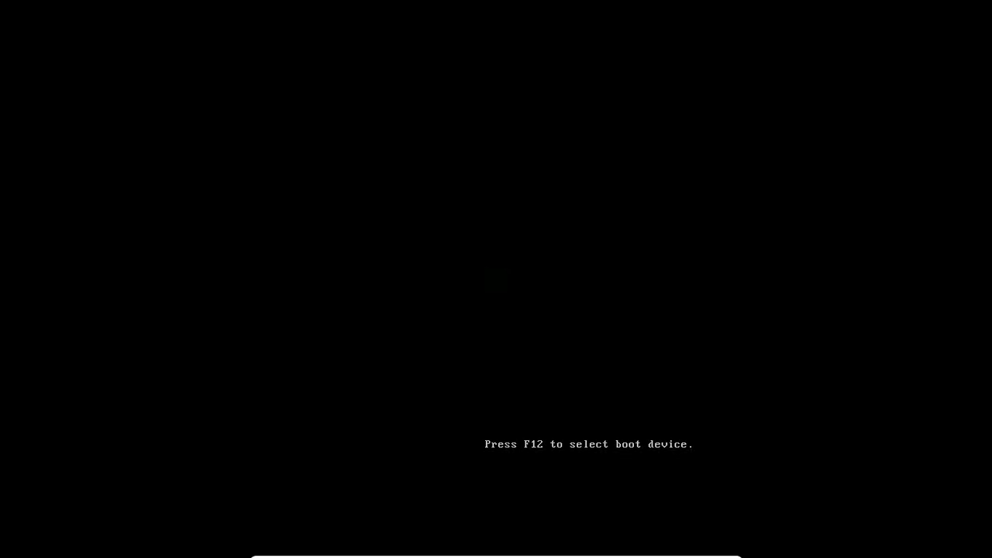
key(Return)
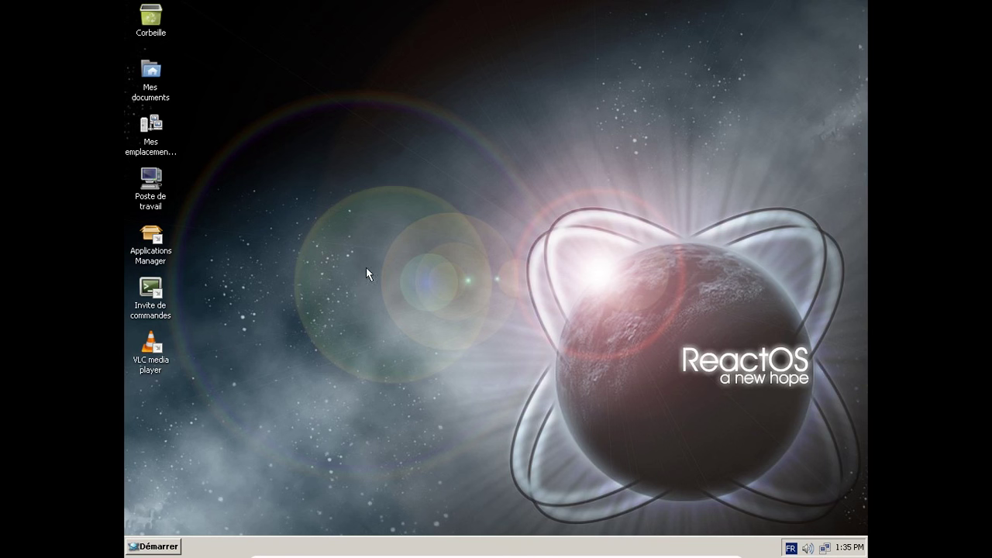
Open the Applications Manager and look through the installable programs under Vidéo, Graphismes and Jeux & détente.
double_click(154, 235)
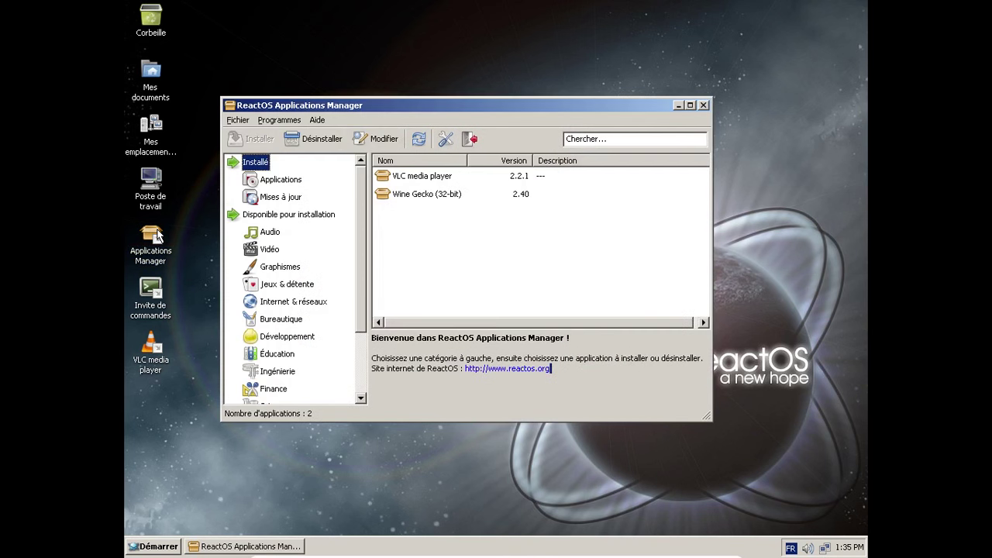
click(268, 250)
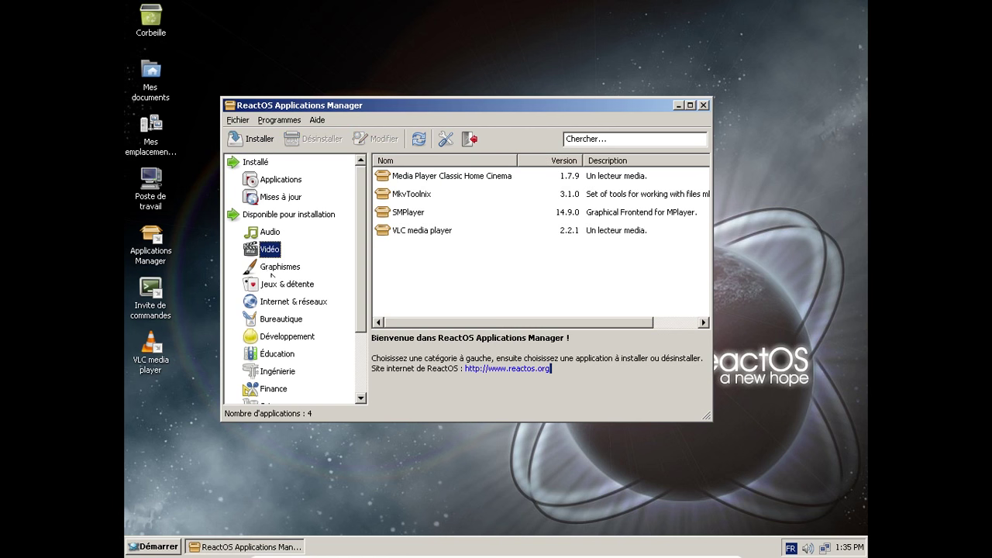
click(275, 268)
click(276, 287)
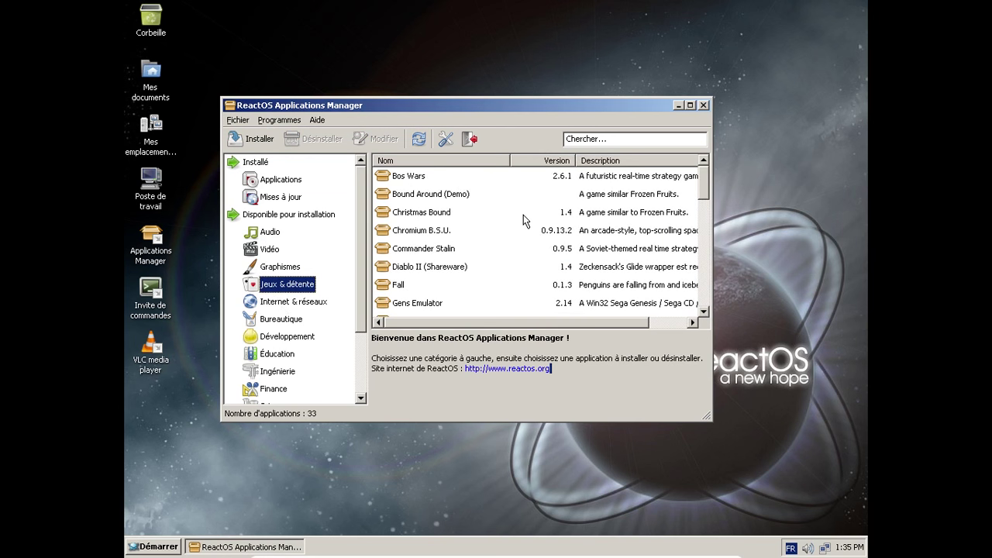
scroll(523, 221, down, 6)
scroll(523, 221, up, 2)
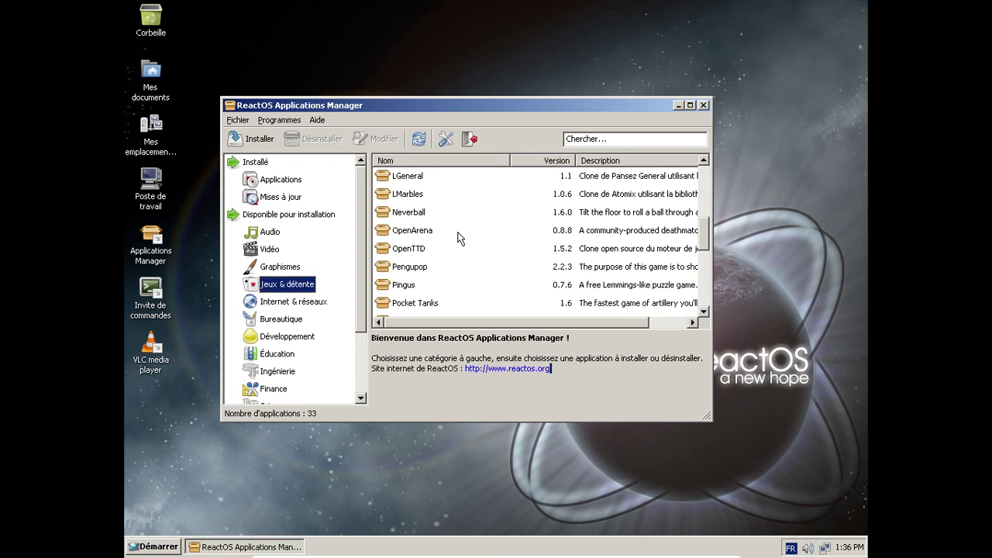
Look through the installable programs in the Internet & réseaux category.
click(293, 301)
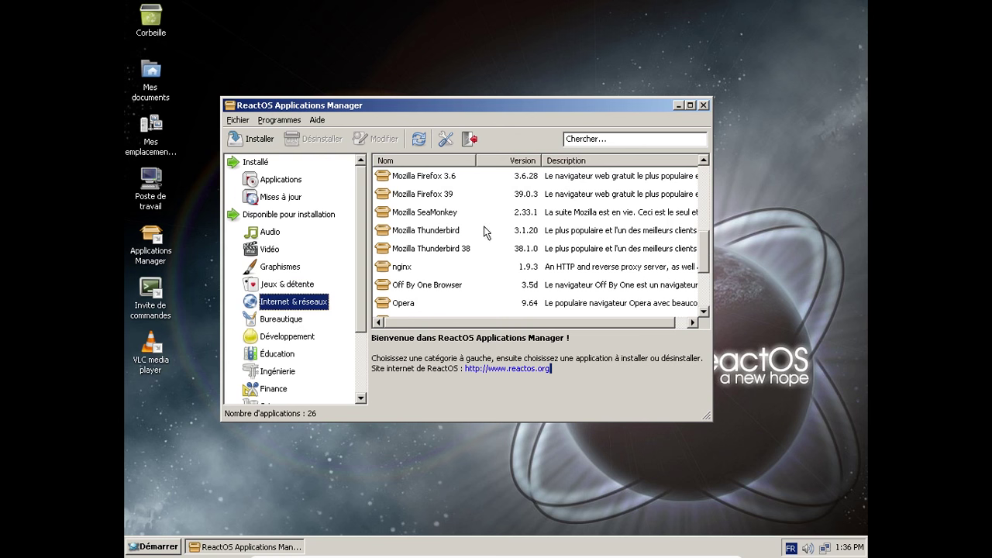
scroll(484, 226, up, 5)
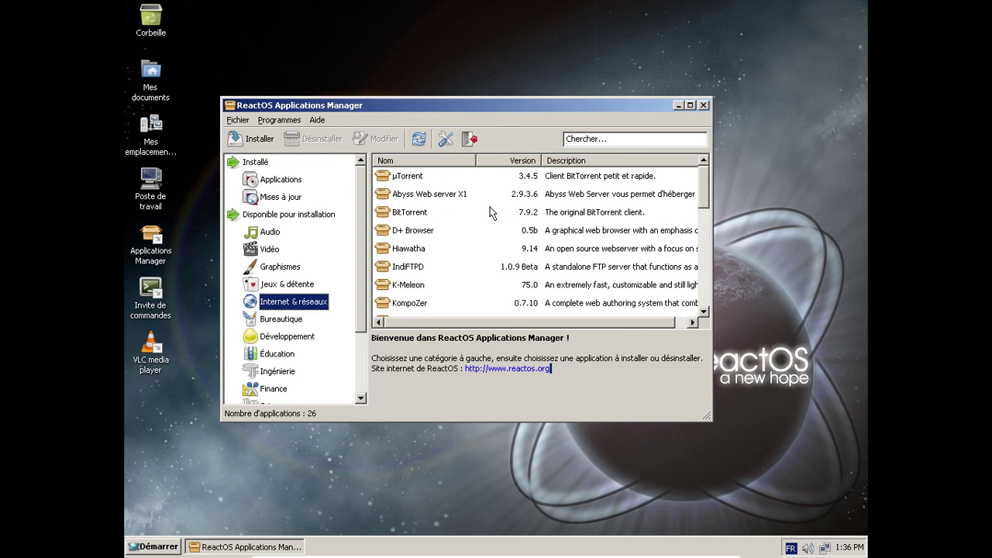
scroll(490, 213, down, 1)
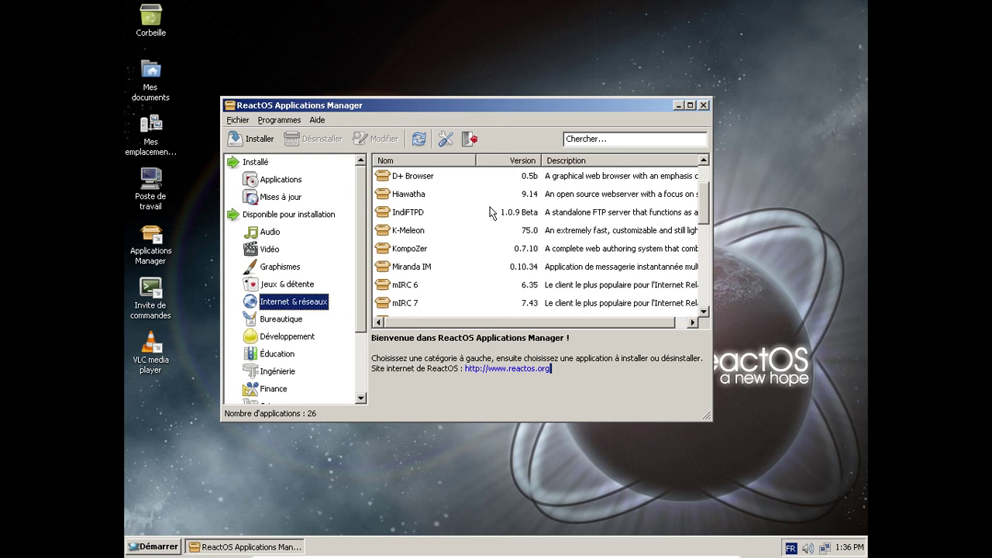
scroll(490, 213, down, 2)
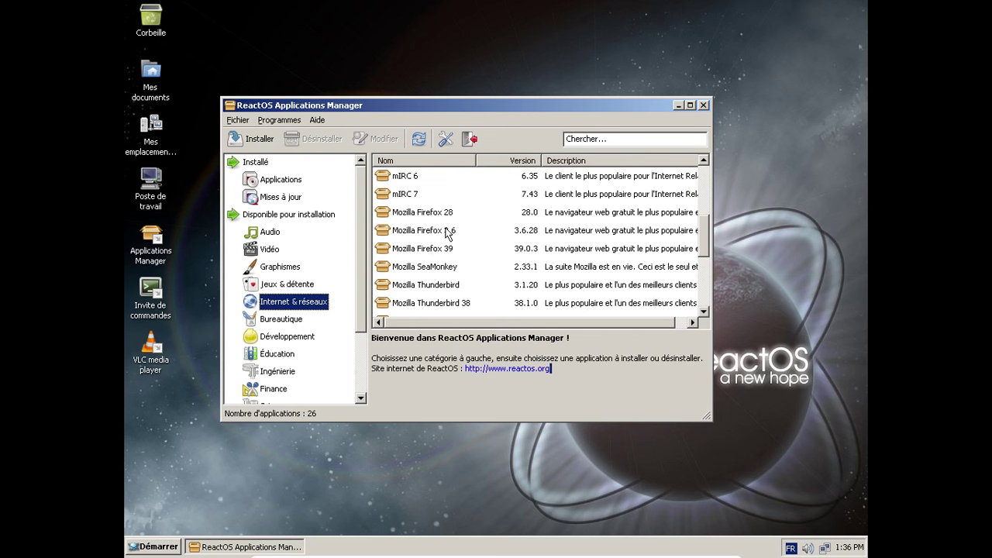
Install Mozilla Firefox 39 with the wizard's default settings and finish without launching it.
click(430, 250)
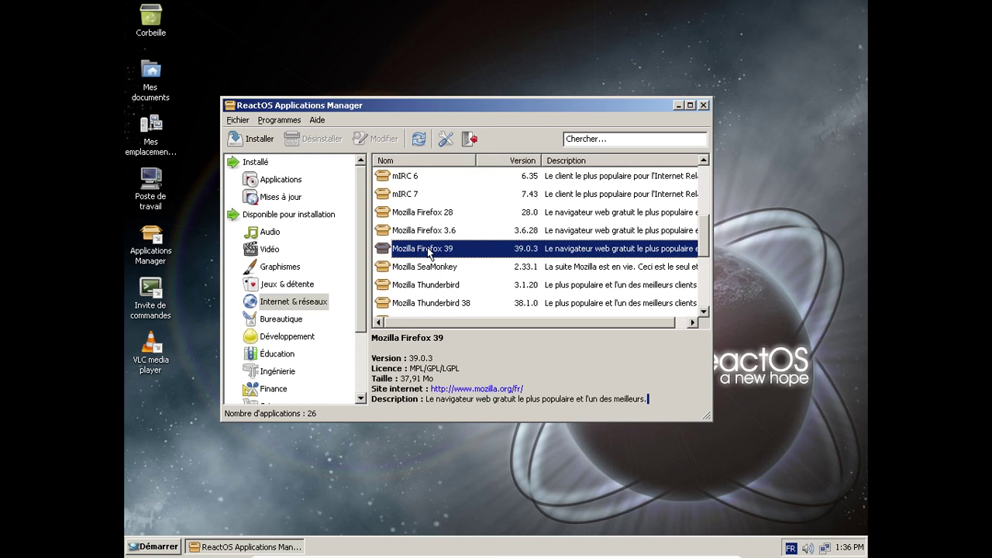
click(255, 141)
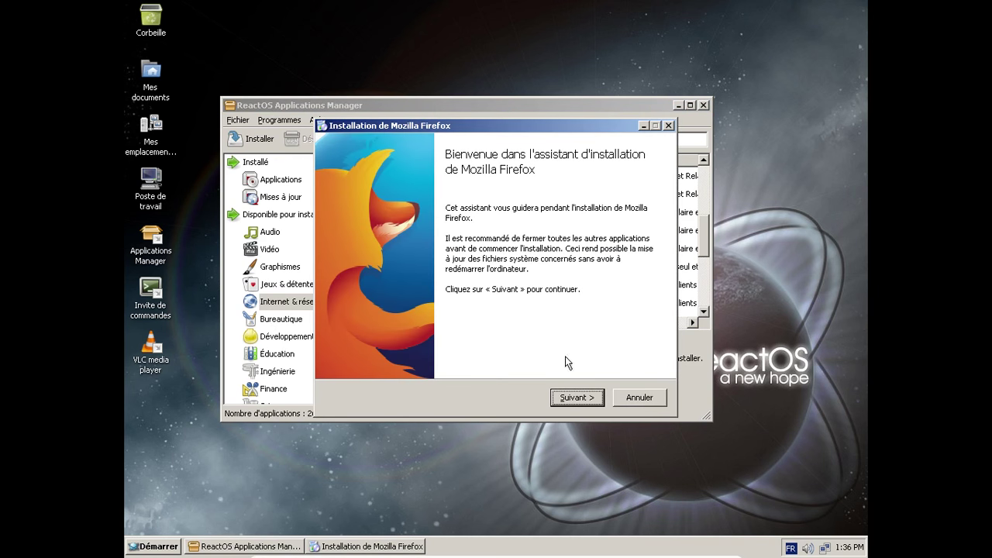
click(580, 398)
click(580, 399)
click(581, 399)
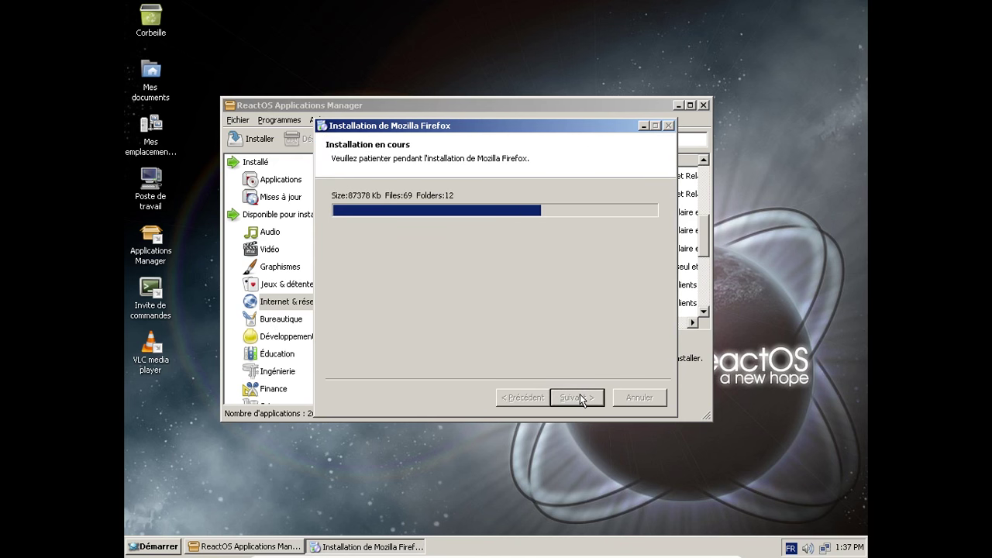
click(488, 266)
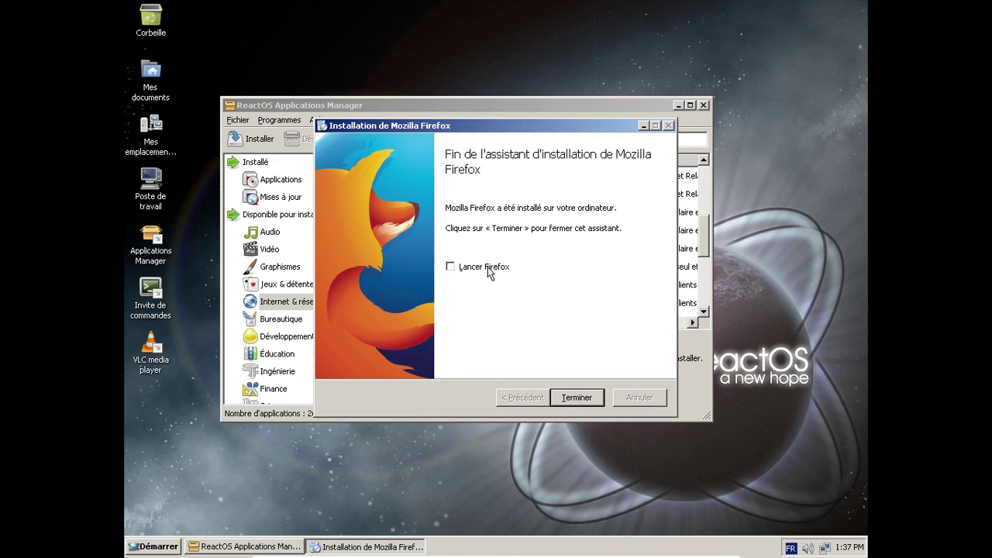
click(581, 396)
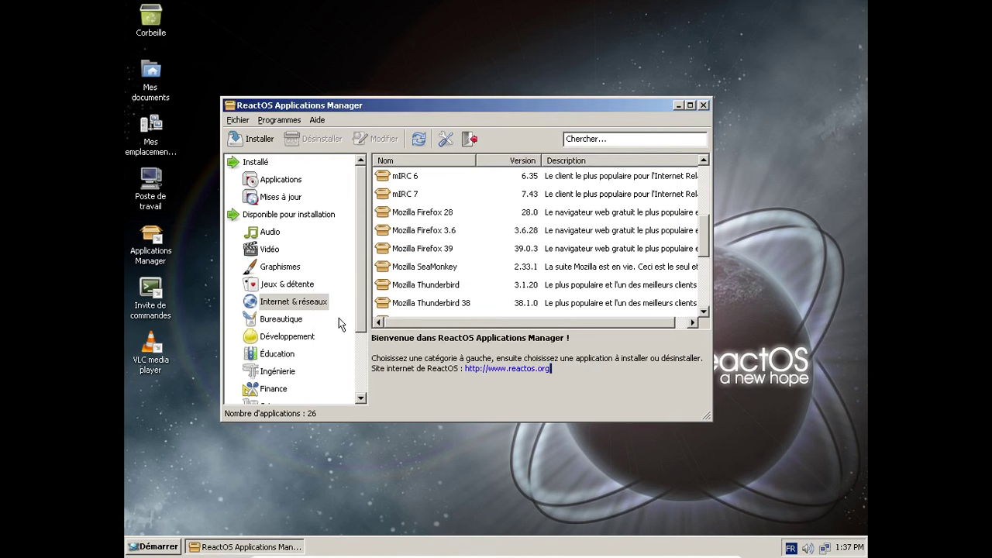
Look through the installable programs in the Bureautique category, viewing the details of AbiWord, LibreOffice and OpenOffice 4.1.
click(290, 321)
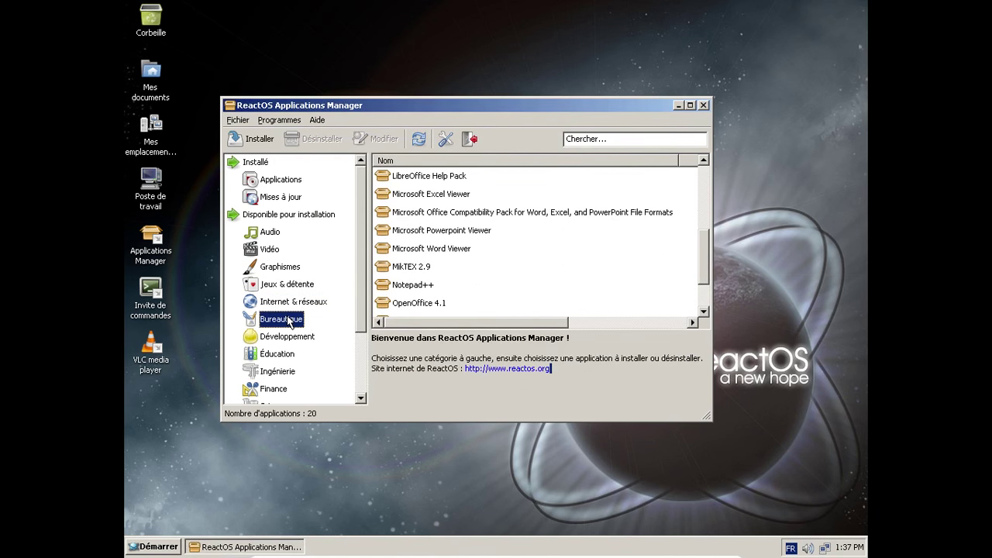
scroll(502, 217, up, 4)
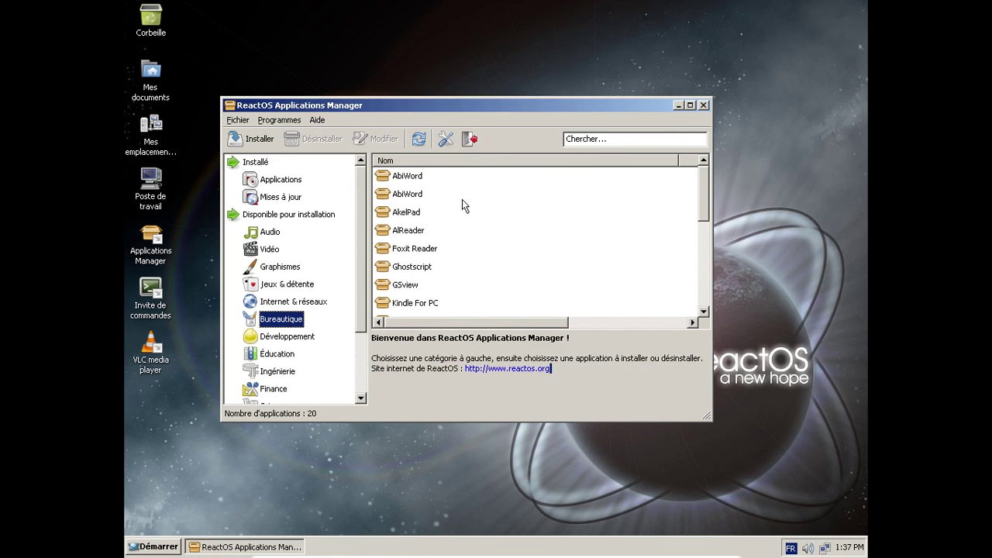
click(426, 196)
click(423, 177)
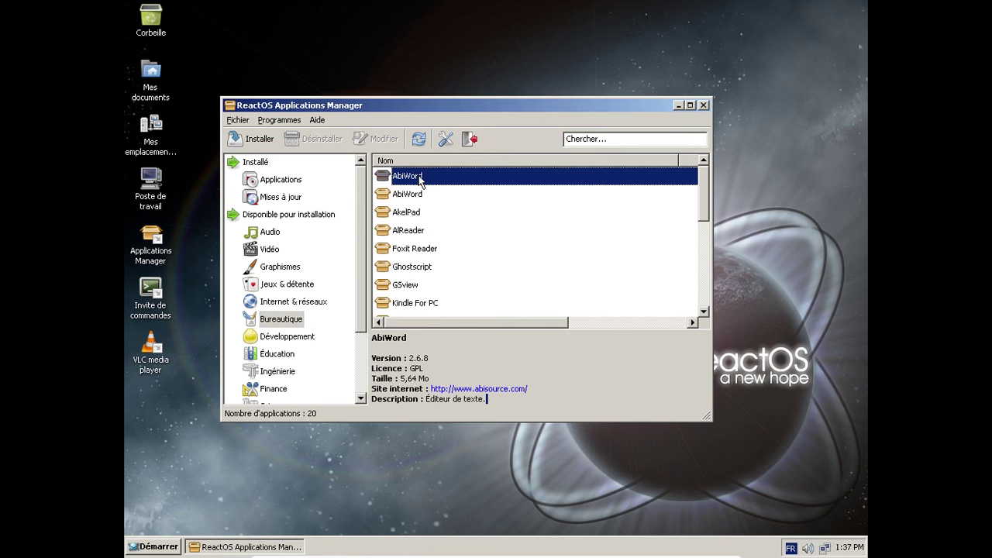
scroll(450, 217, down, 2)
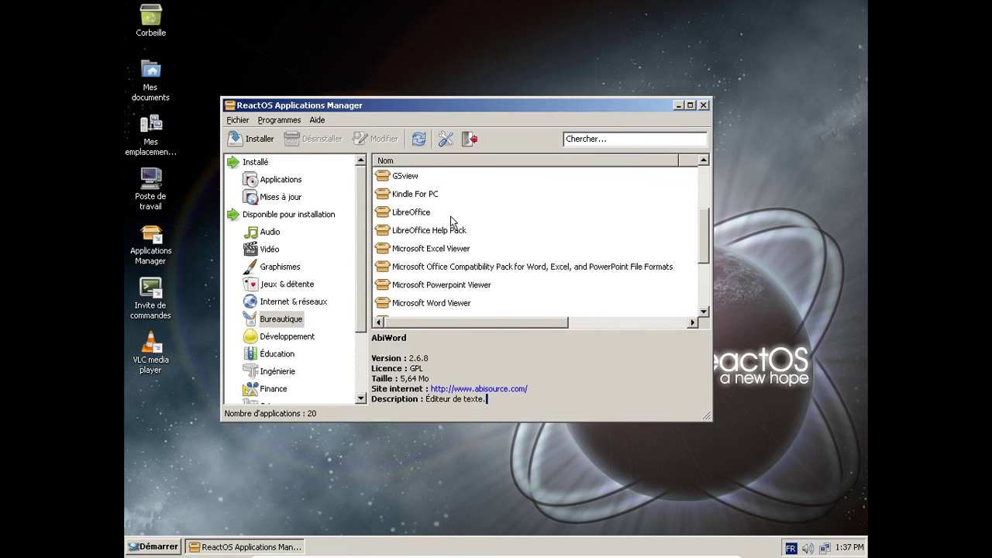
click(451, 216)
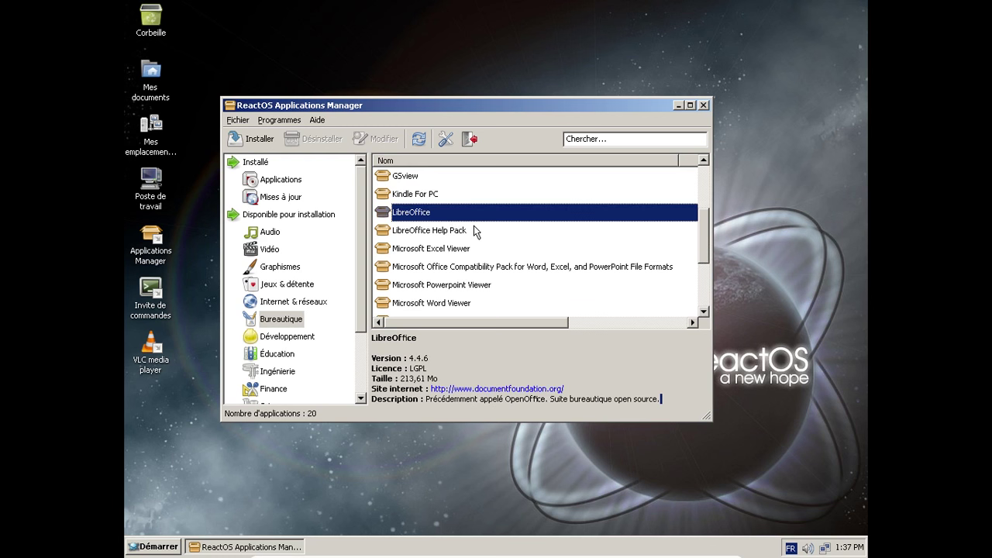
scroll(474, 228, down, 2)
scroll(474, 227, up, 1)
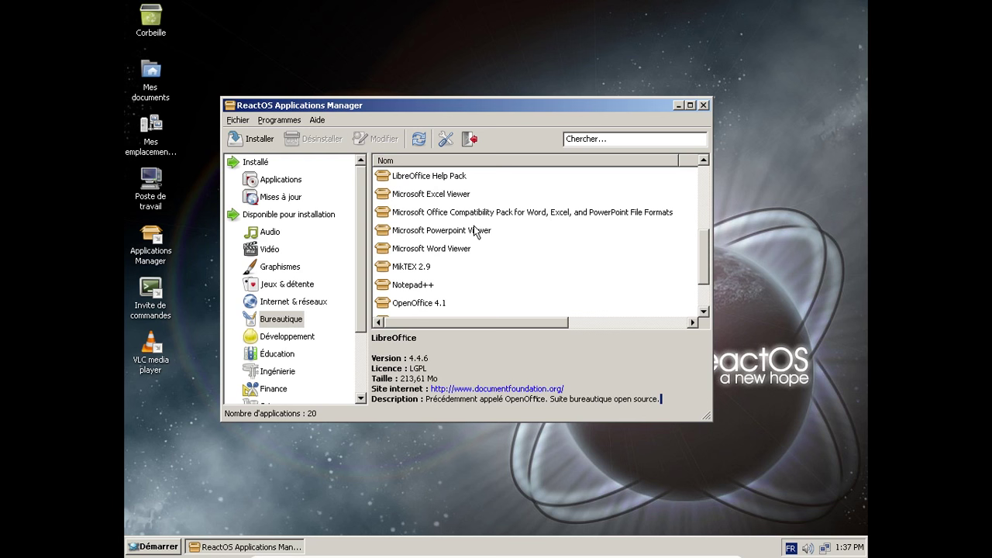
scroll(474, 230, down, 1)
click(449, 249)
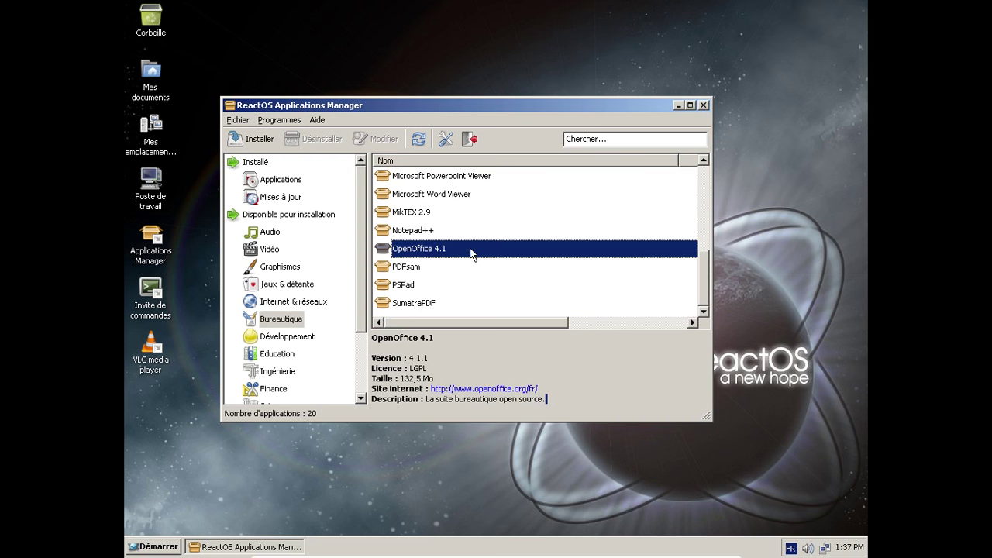
scroll(491, 246, up, 4)
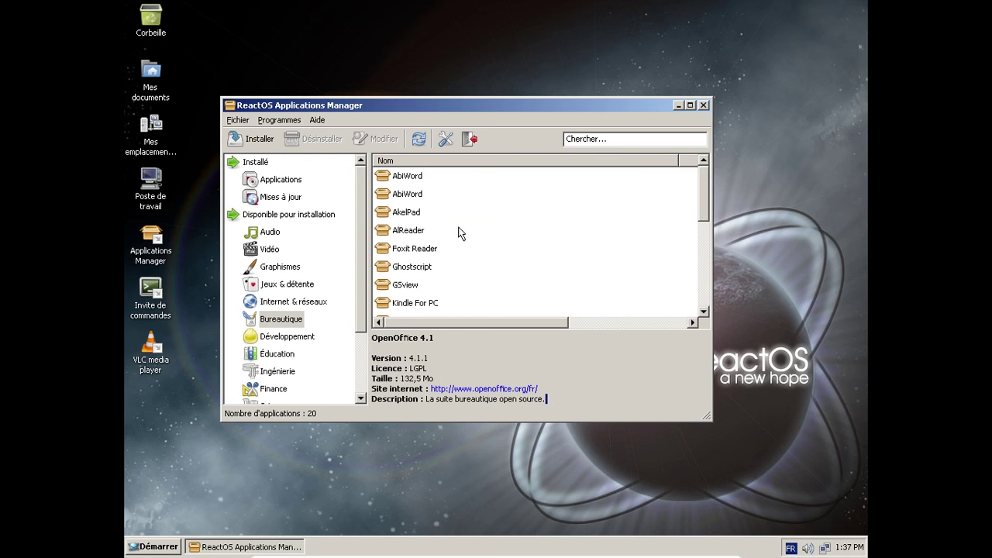
Start installing AbiWord 2.6.8 with French as the installer language and proceed to the component selection.
click(419, 180)
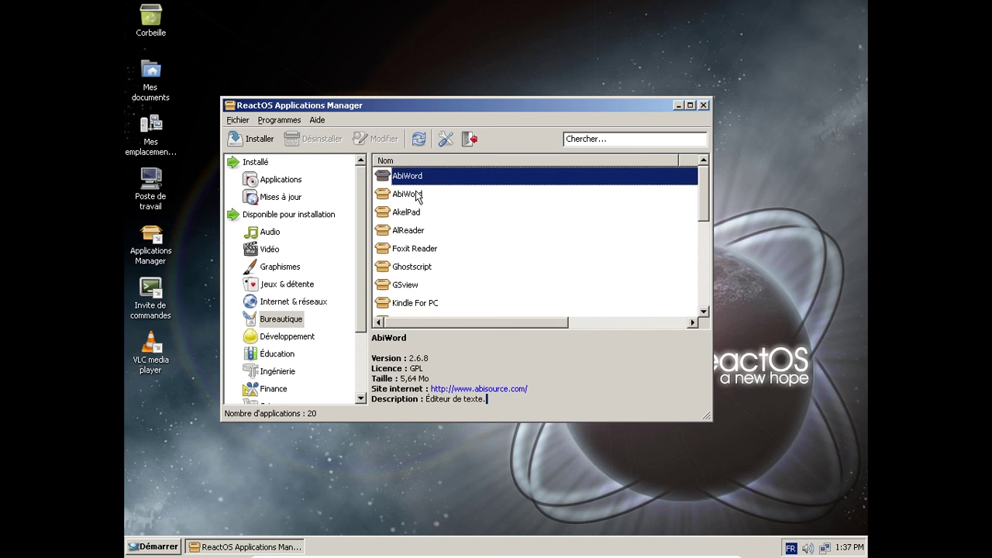
click(259, 139)
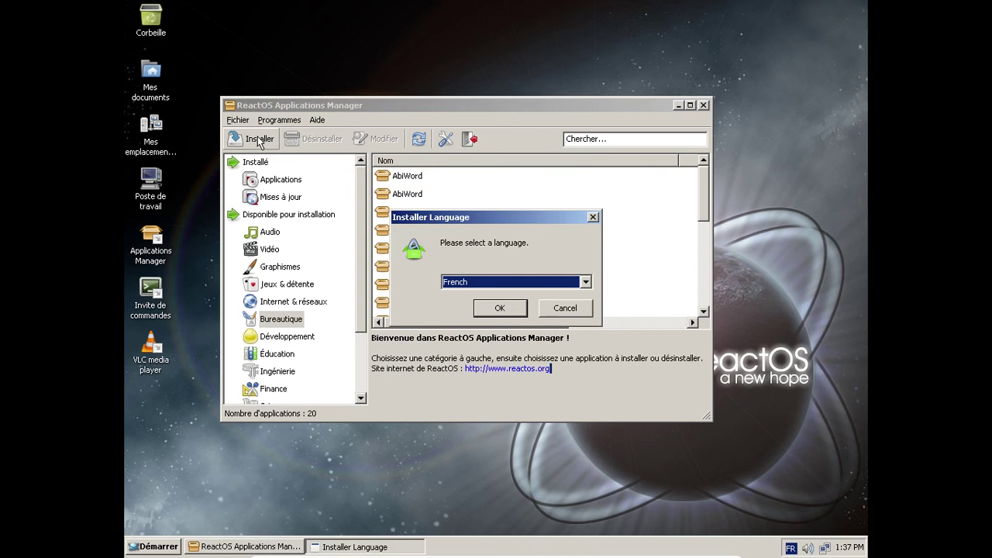
click(509, 311)
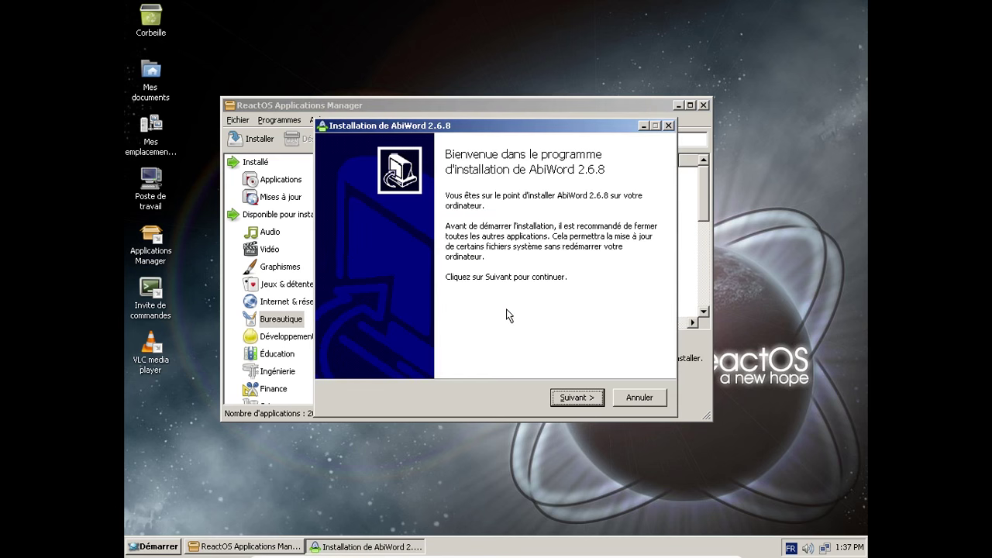
click(577, 398)
click(574, 398)
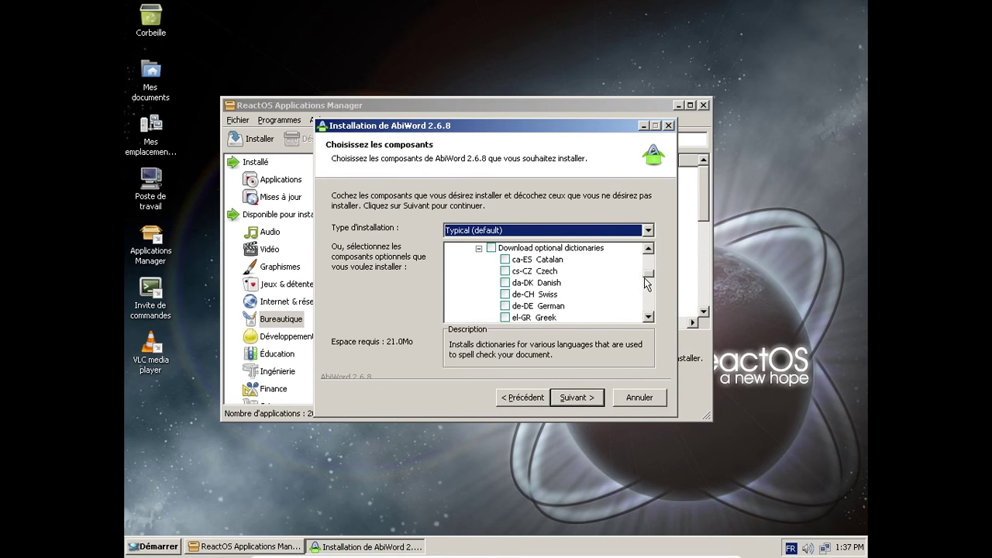
Add the optional fr-FR French dictionary to the AbiWord components and proceed to the download mirror choice.
drag(648, 273, 648, 286)
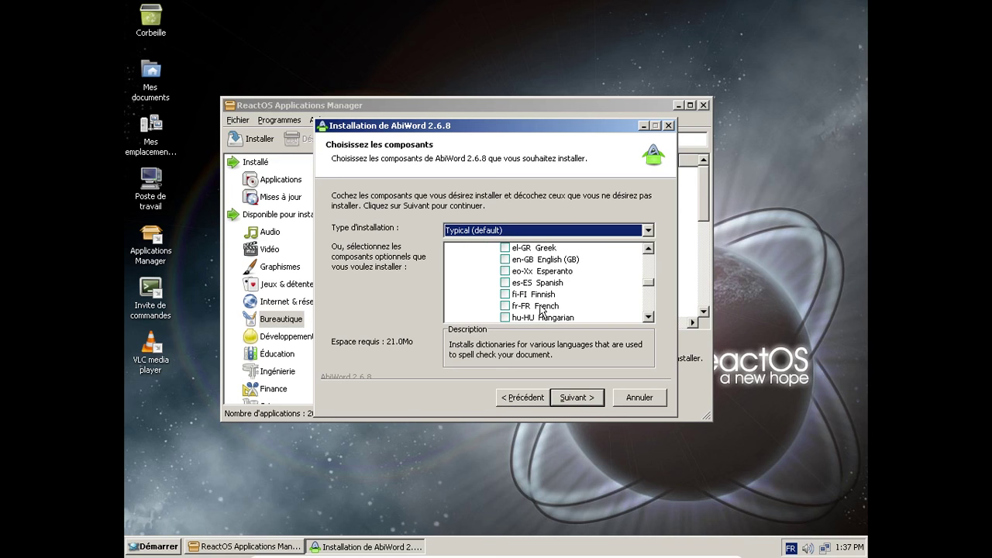
click(509, 310)
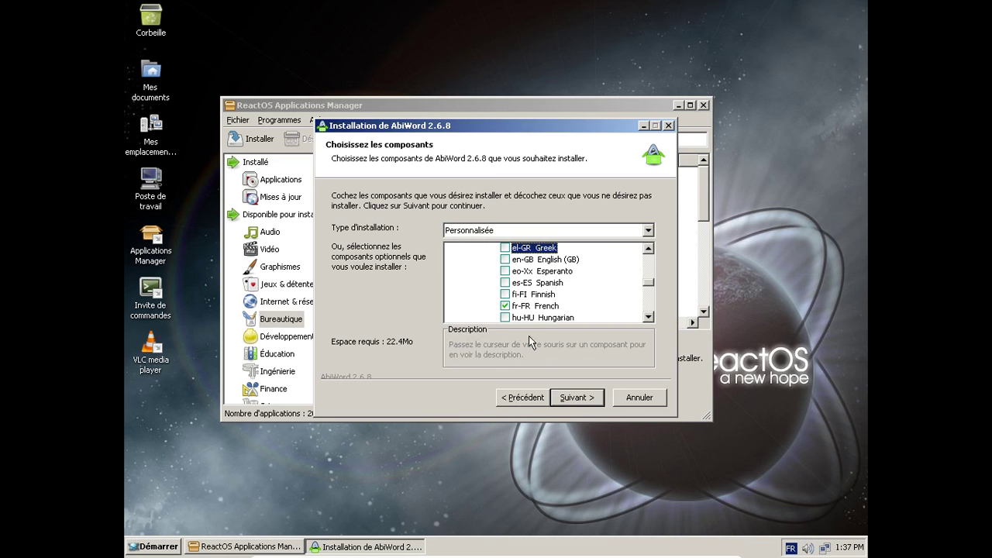
click(583, 399)
click(583, 399)
click(583, 398)
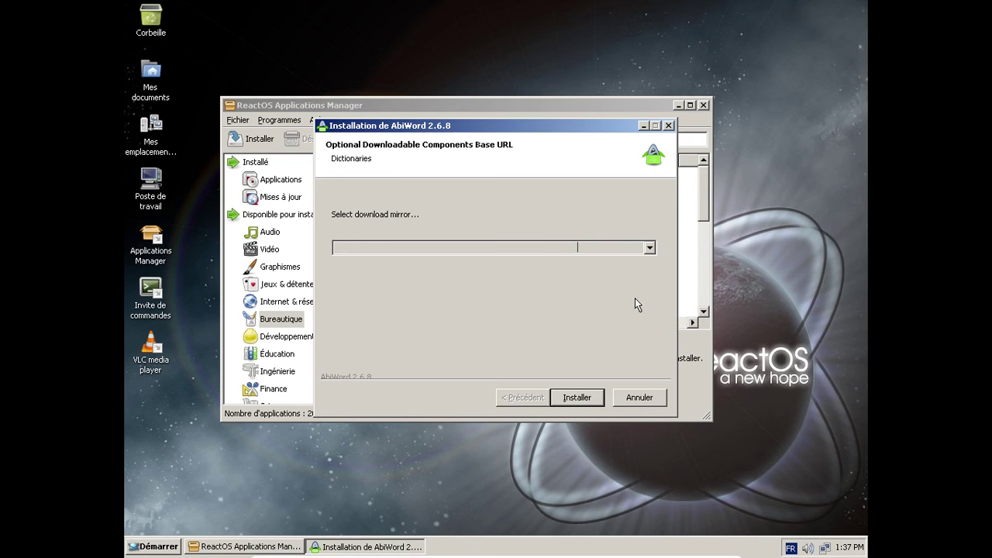
click(654, 253)
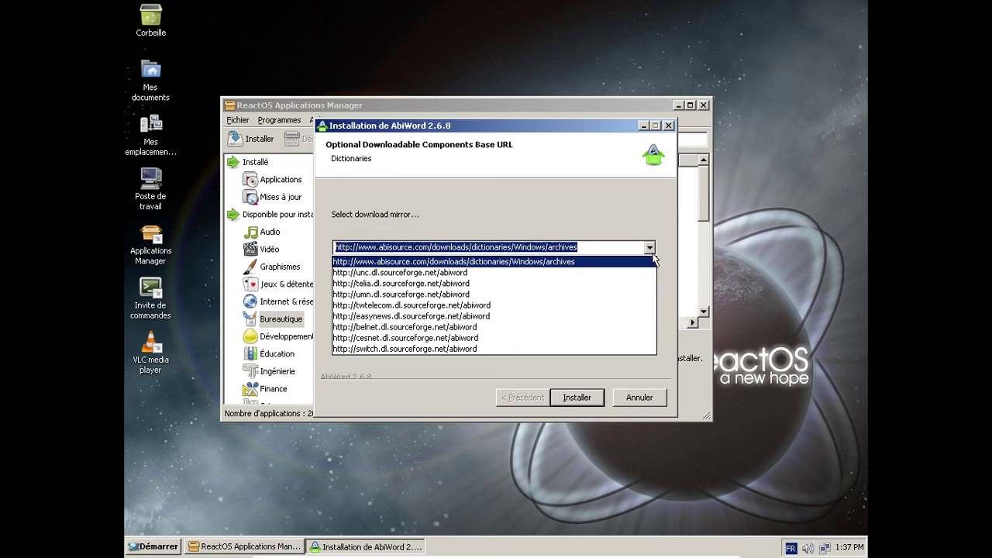
click(547, 262)
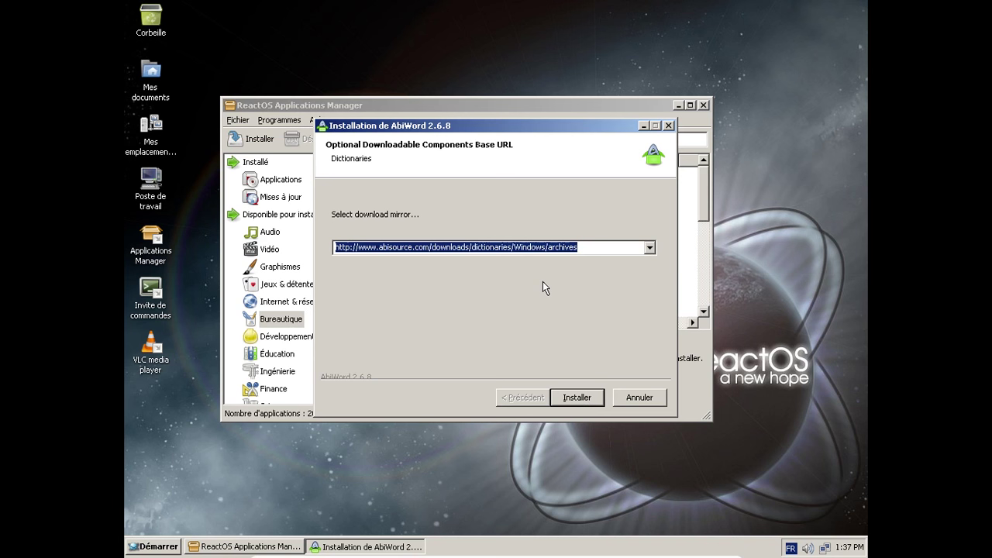
click(575, 399)
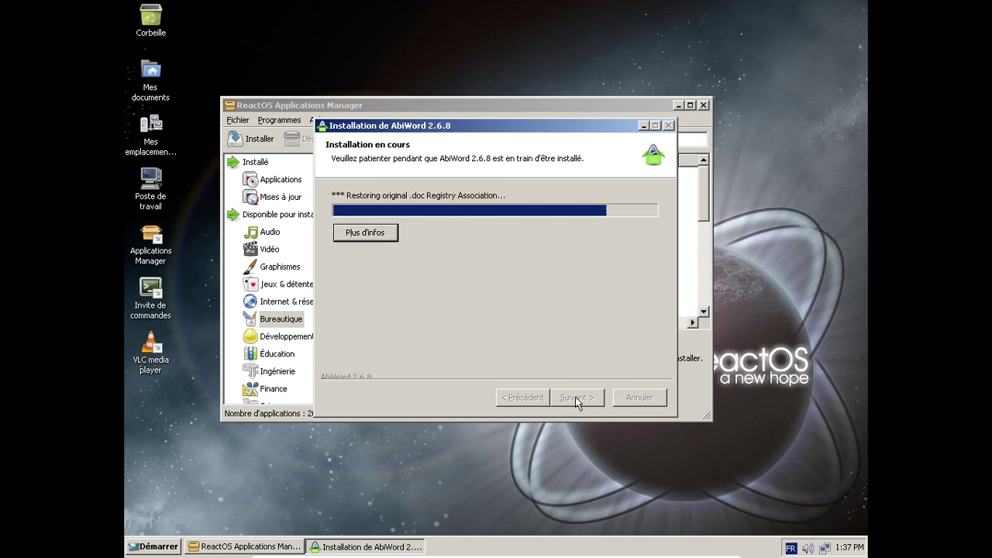
click(575, 398)
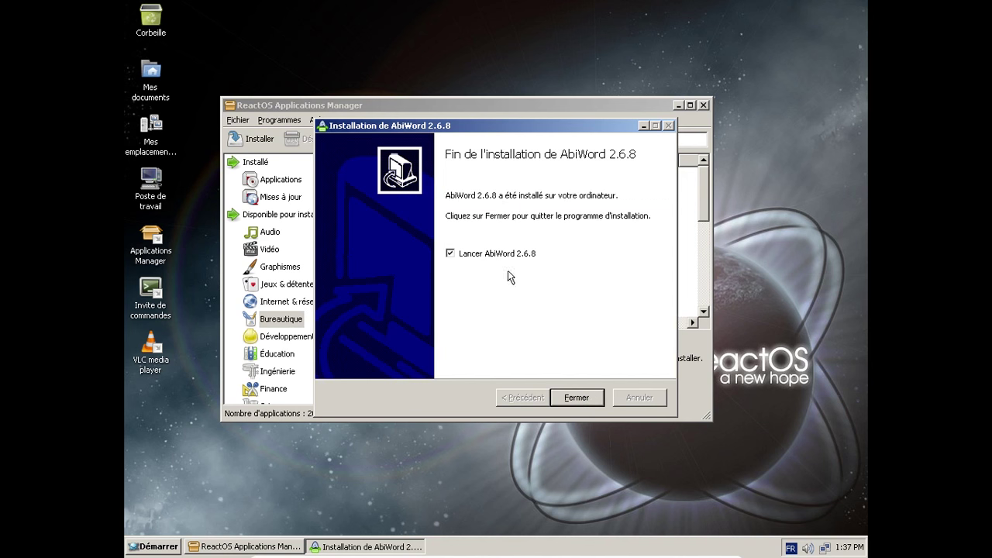
click(493, 256)
click(583, 395)
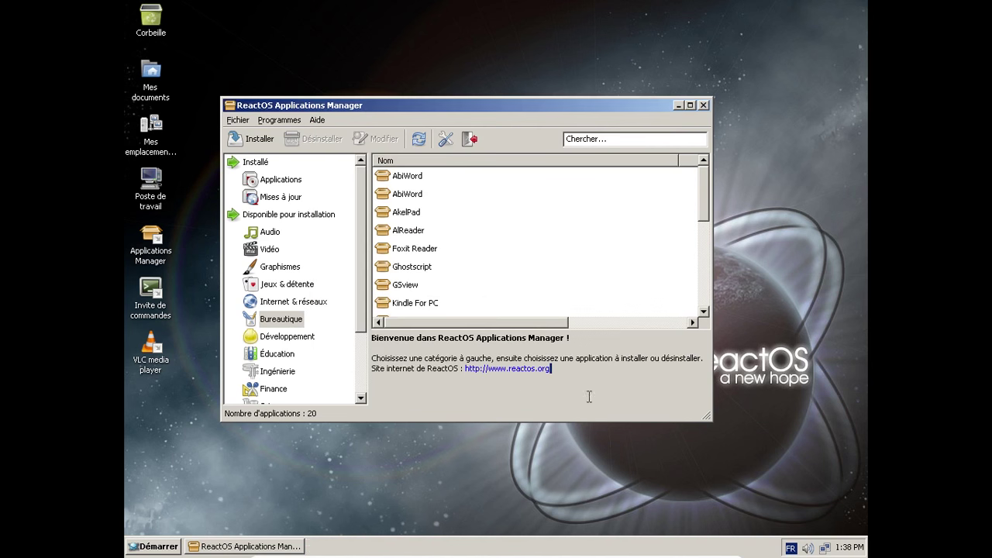
Look through the installable programs in the Développement, Éducation, Ingénierie, Finance and Sciences categories.
click(293, 338)
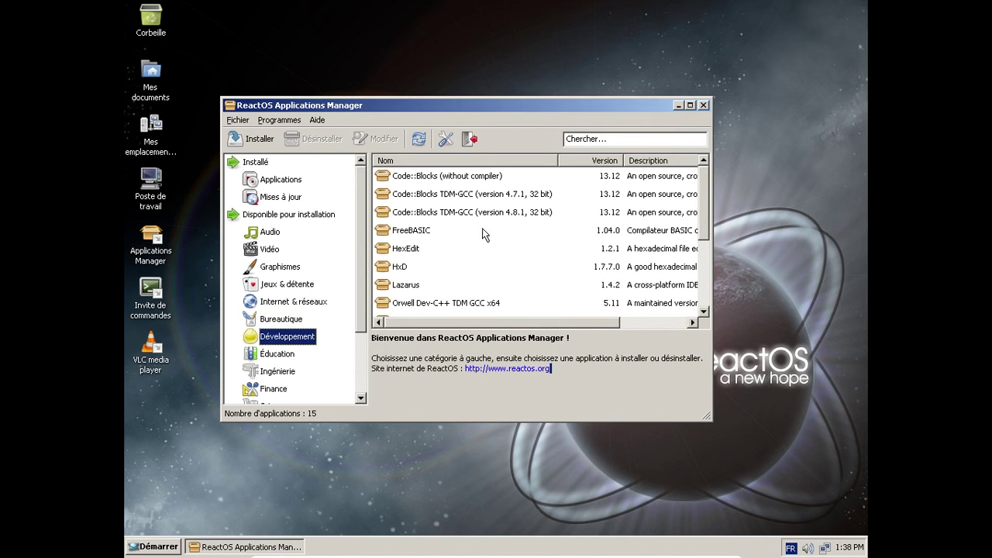
scroll(505, 223, down, 1)
scroll(504, 222, down, 2)
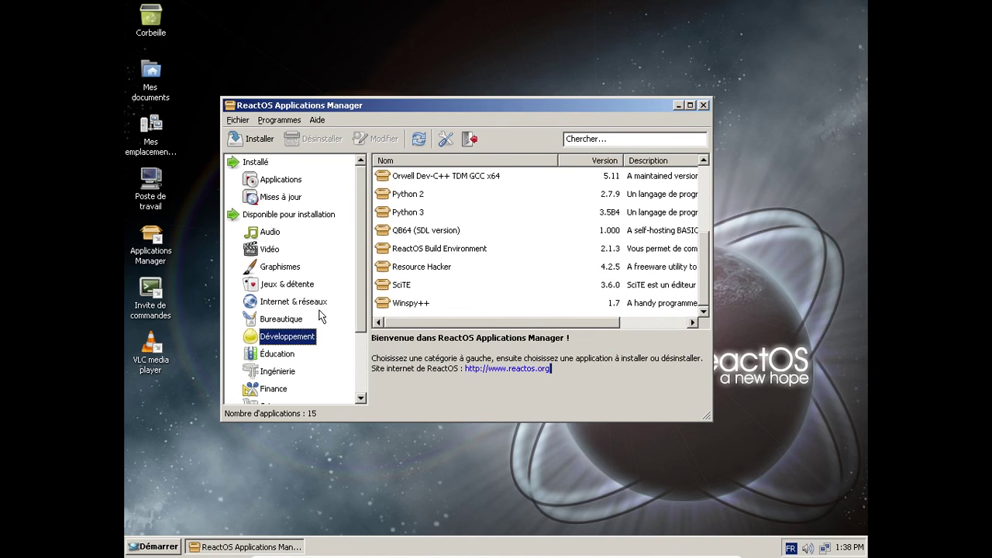
click(294, 352)
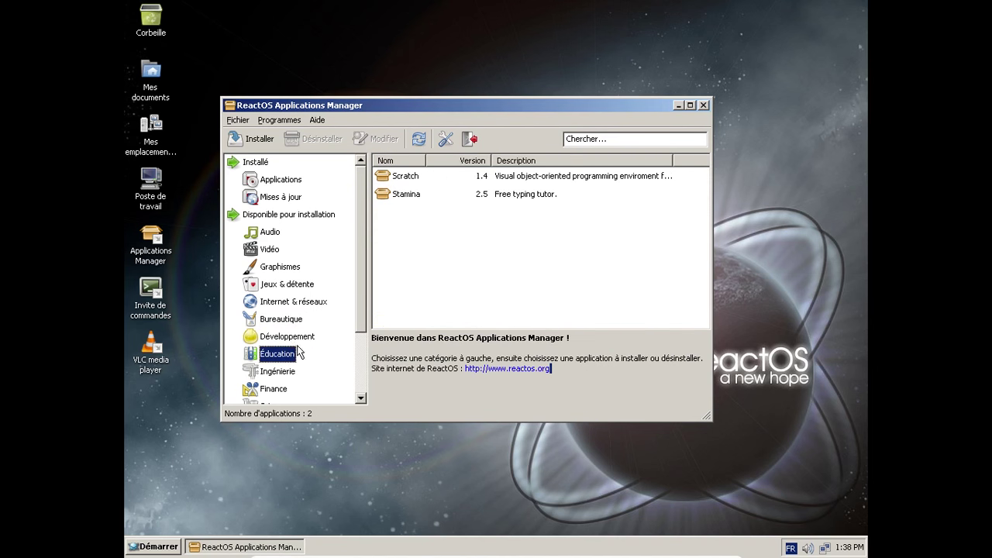
click(268, 372)
scroll(323, 256, down, 2)
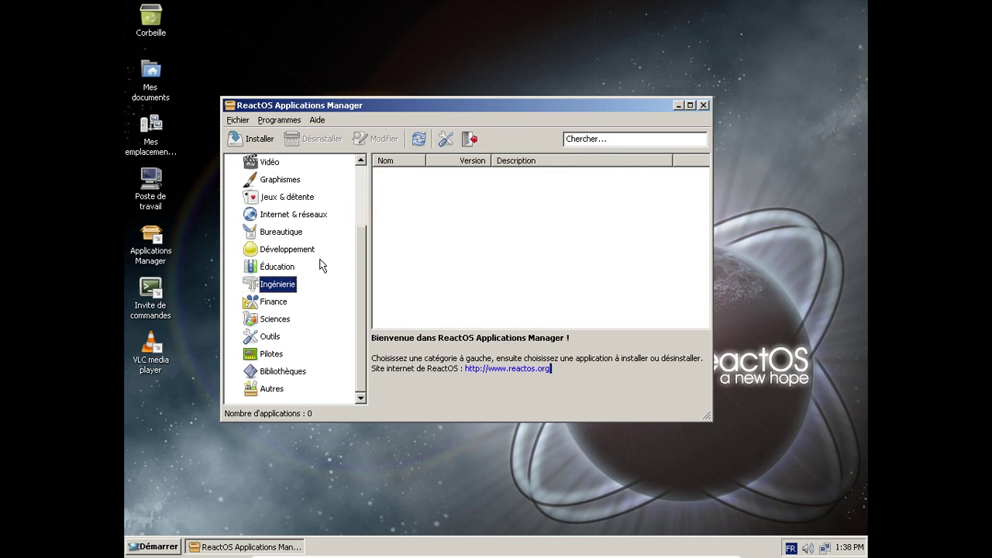
click(275, 306)
click(276, 320)
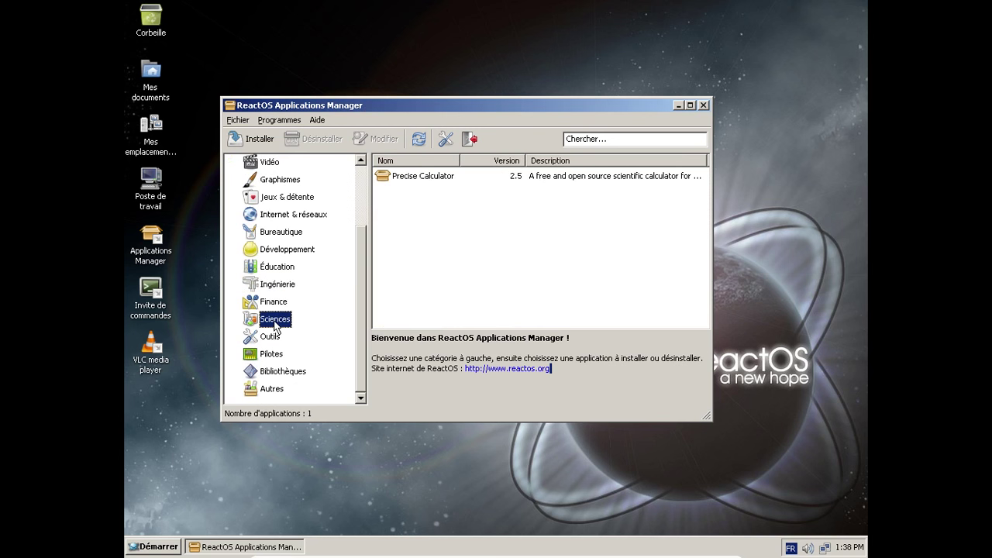
Look through the installable programs in the Outils category and open the Pilotes category.
click(275, 338)
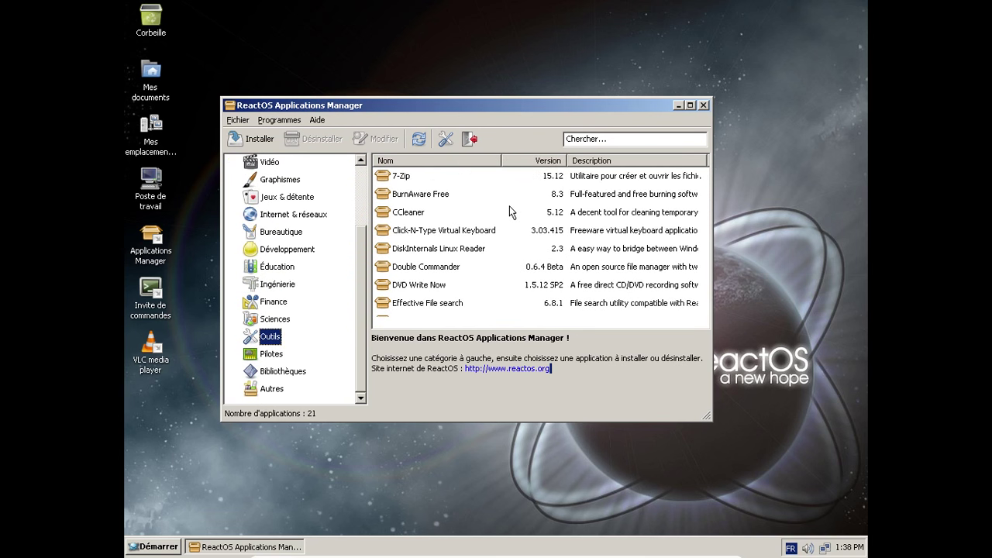
scroll(511, 213, down, 5)
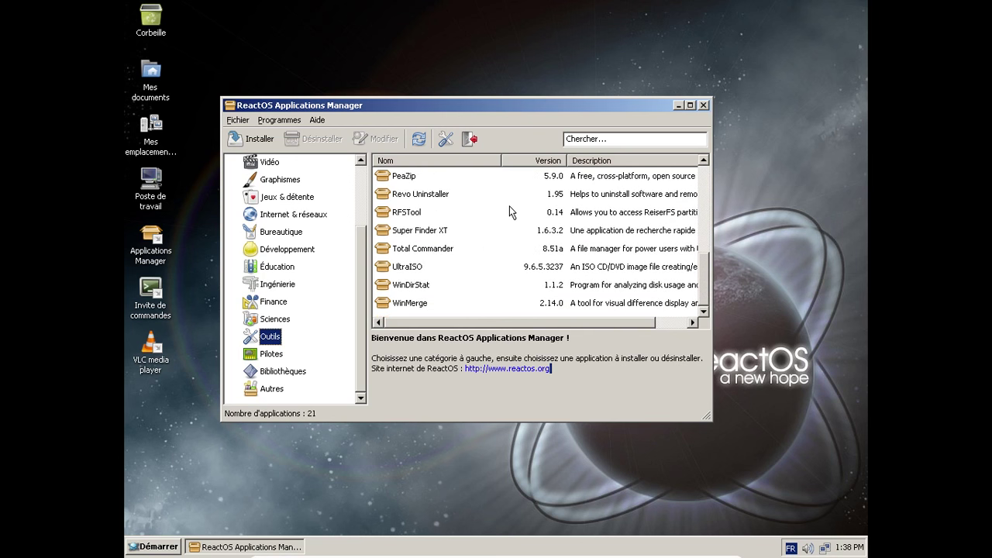
scroll(511, 213, up, 1)
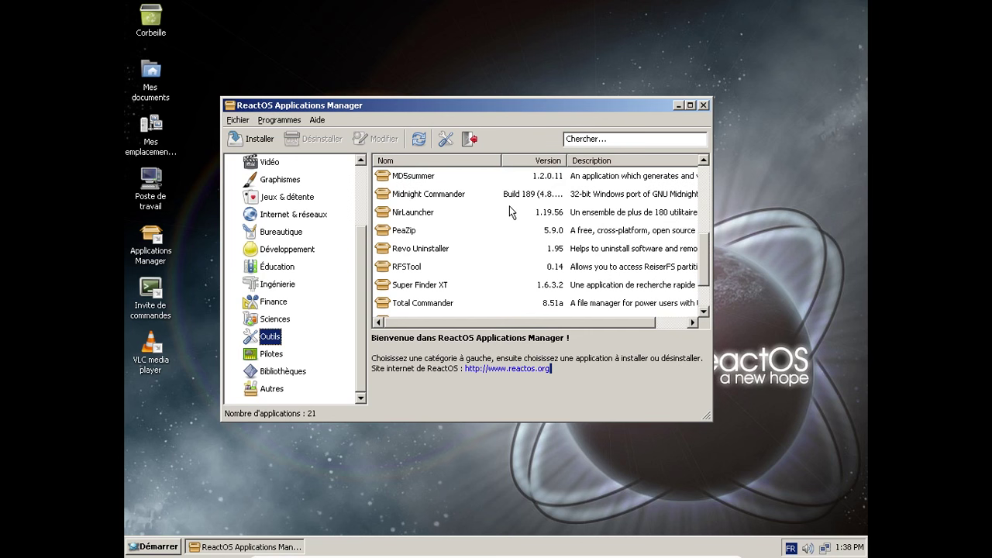
scroll(511, 213, up, 4)
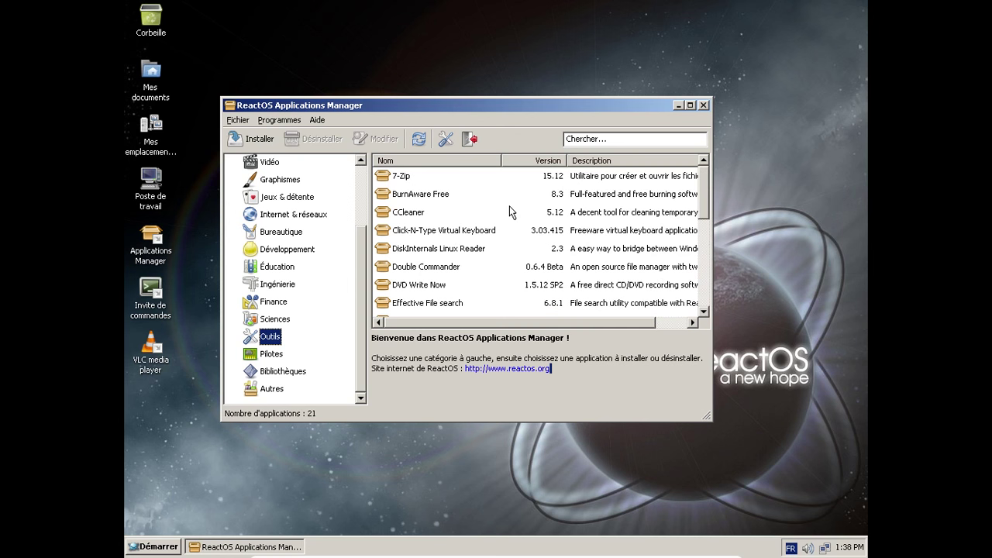
click(262, 357)
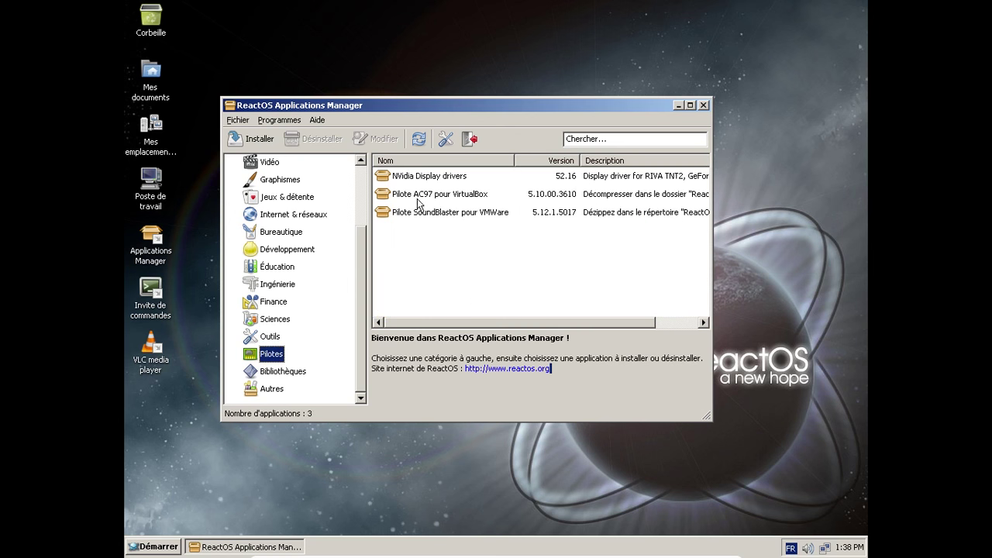
Look through the installable programs in the Bibliothèques and Autres categories.
click(279, 375)
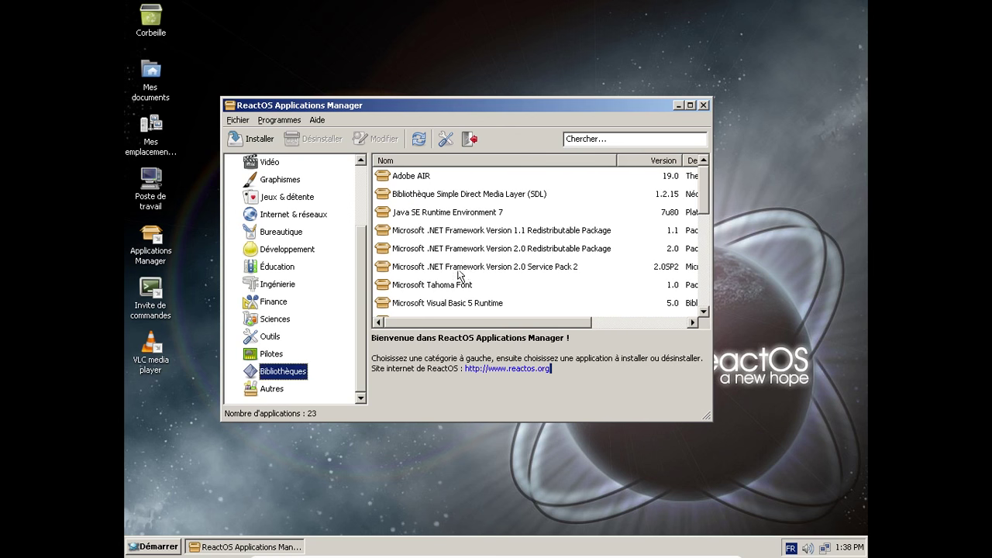
scroll(478, 209, down, 3)
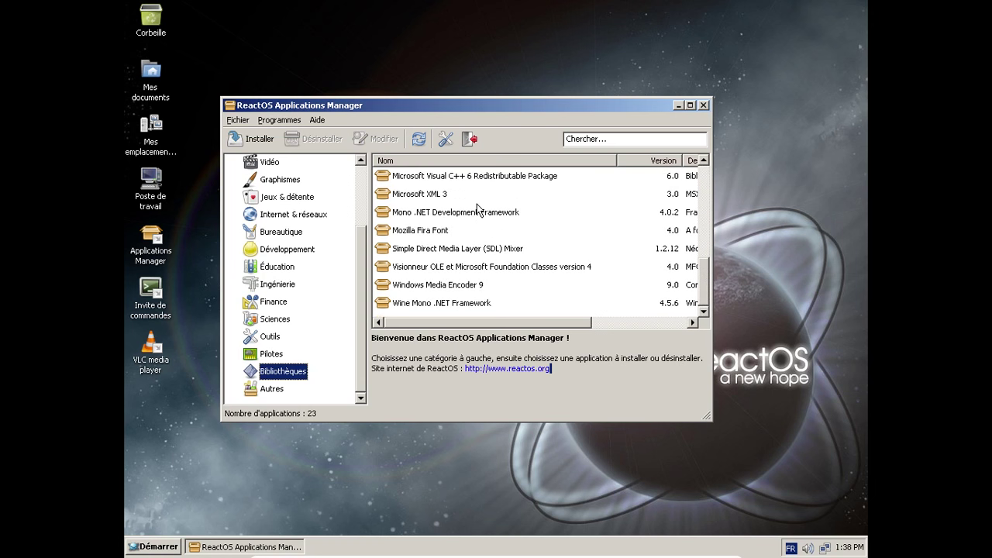
click(263, 391)
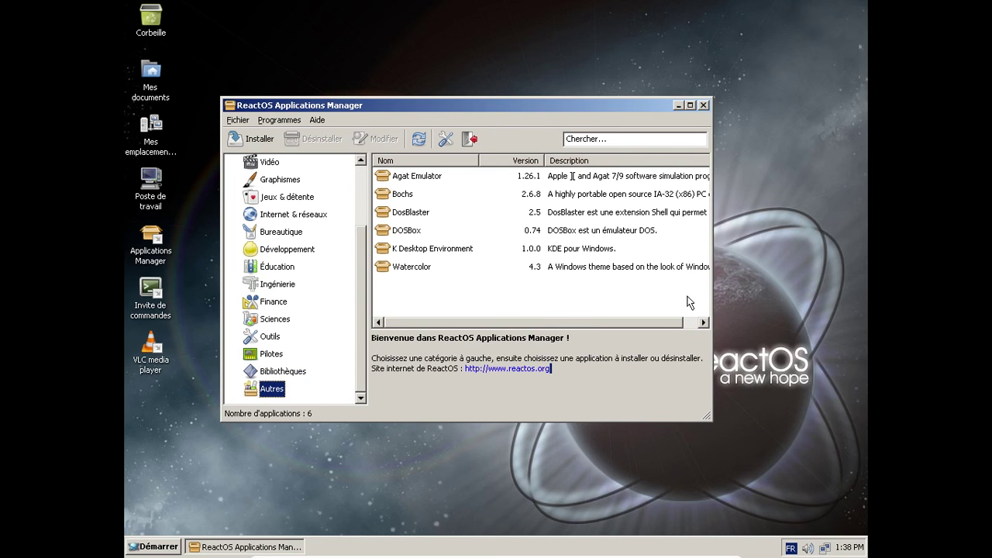
Widen the window and its Description column to read the Watercolor theme's details, and close the Applications Manager.
click(694, 322)
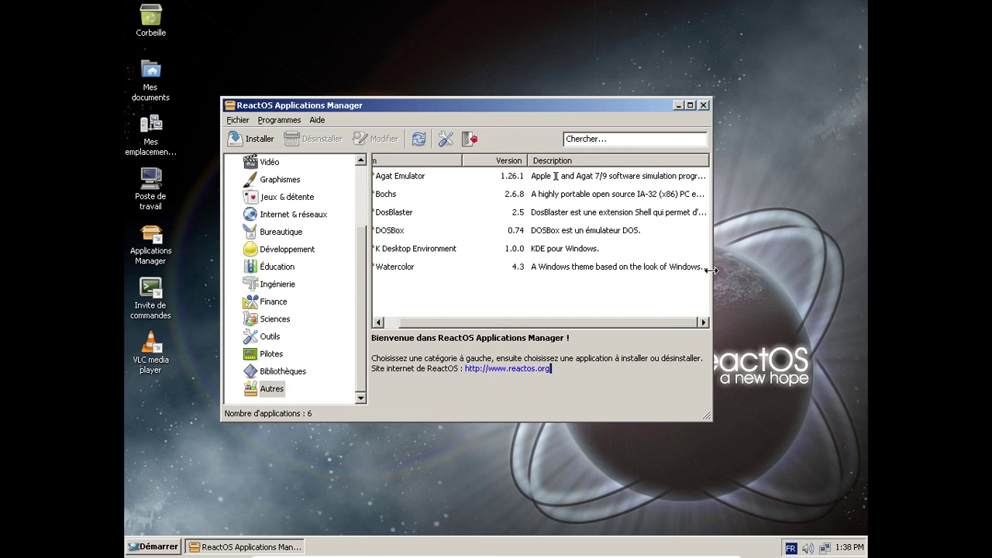
drag(712, 270, 774, 271)
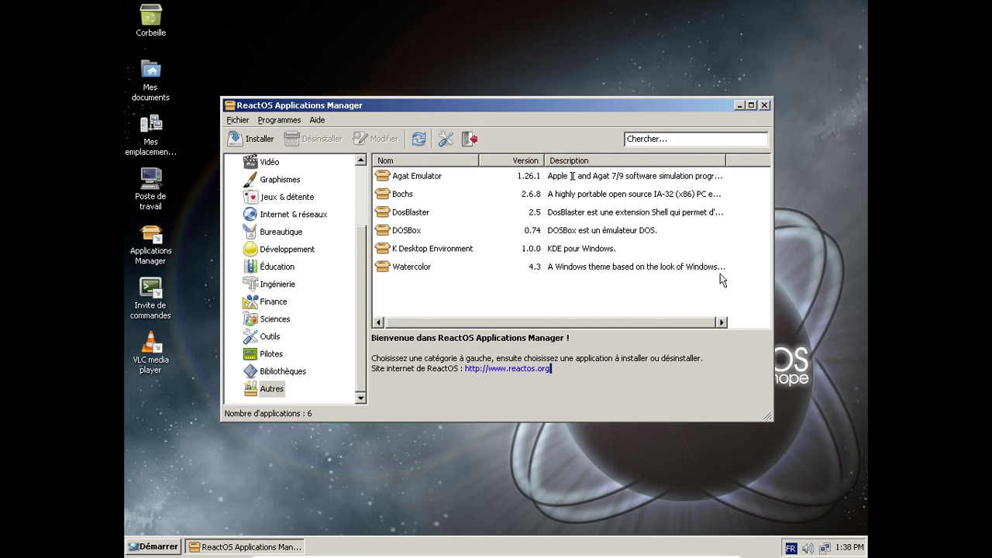
drag(725, 160, 772, 163)
drag(703, 322, 723, 322)
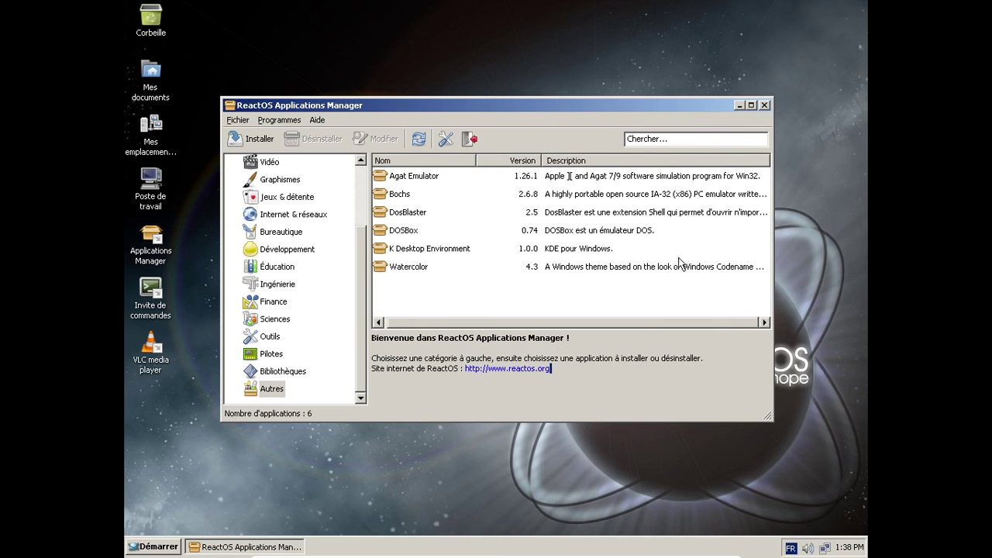
click(679, 272)
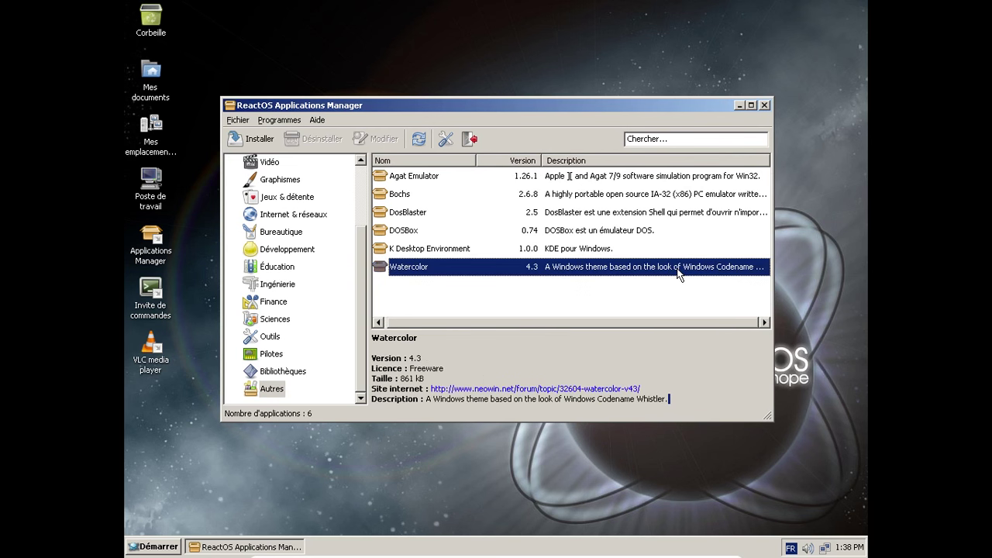
click(764, 105)
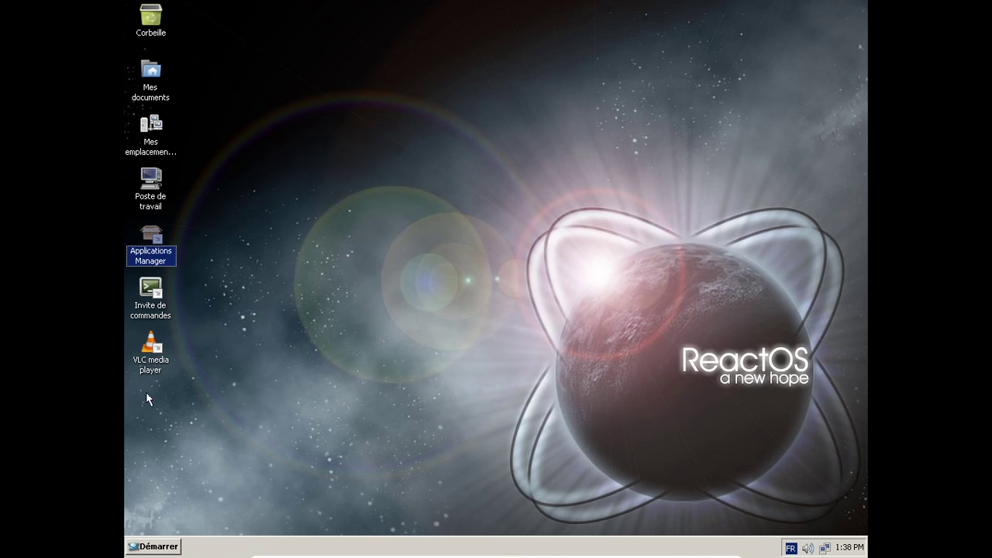
Launch VLC media player, view its version information and close the player.
click(147, 364)
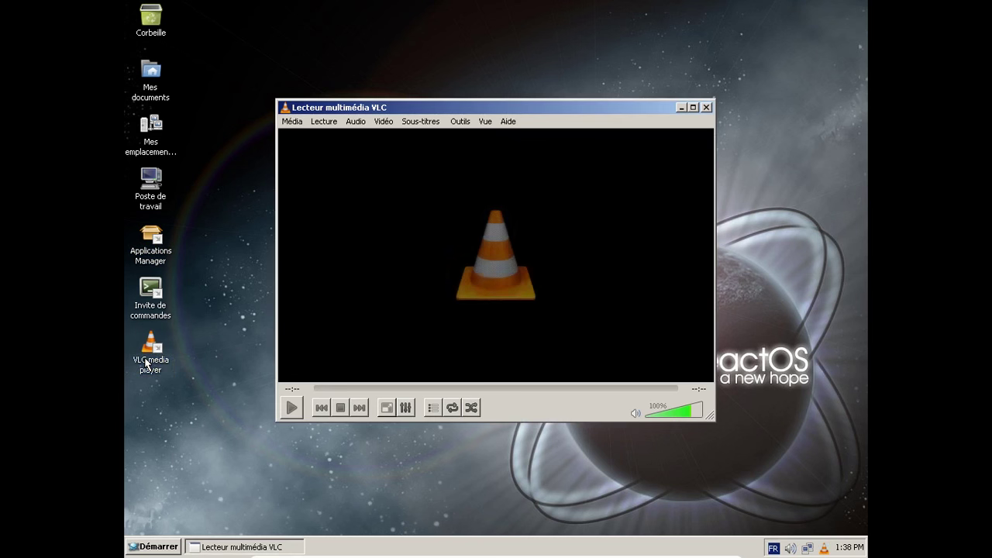
click(509, 122)
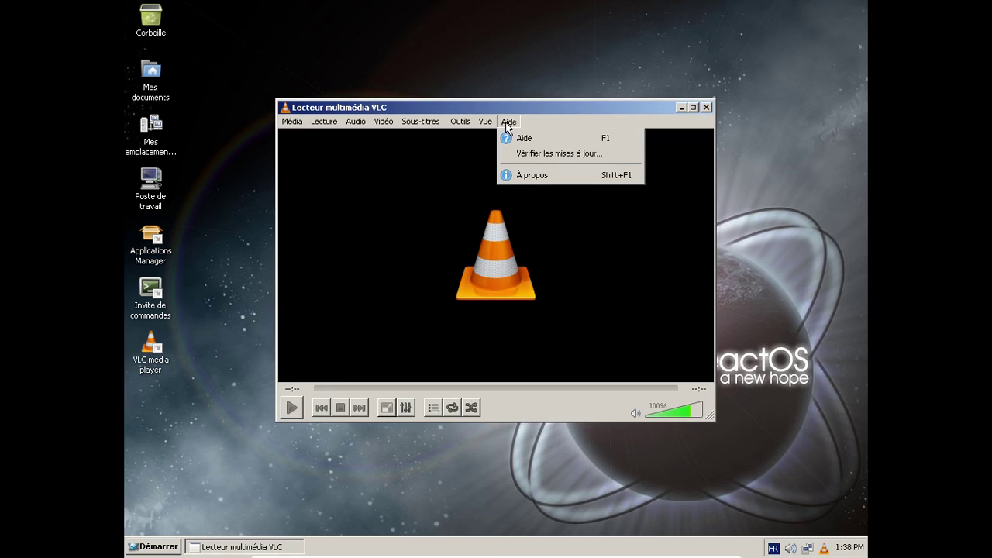
click(524, 175)
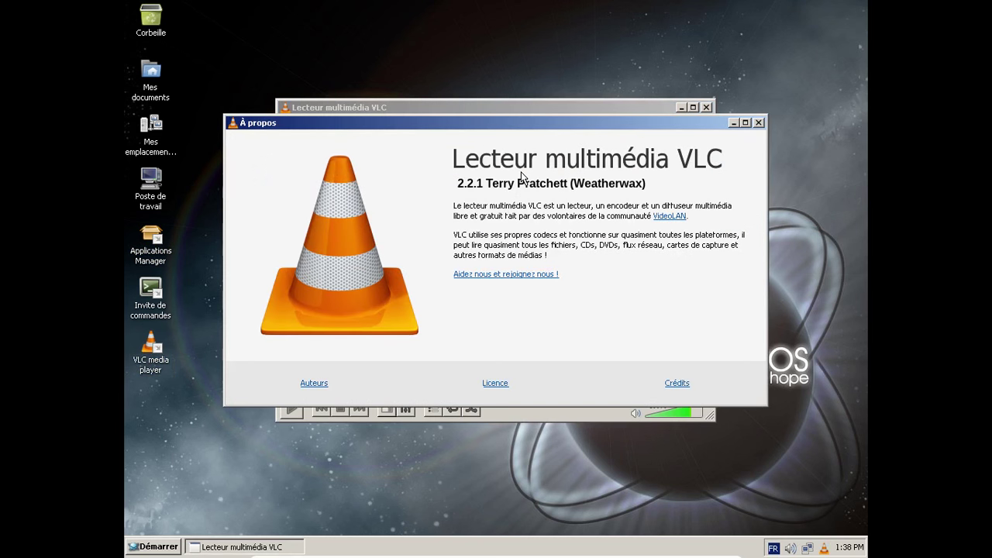
click(759, 123)
click(706, 107)
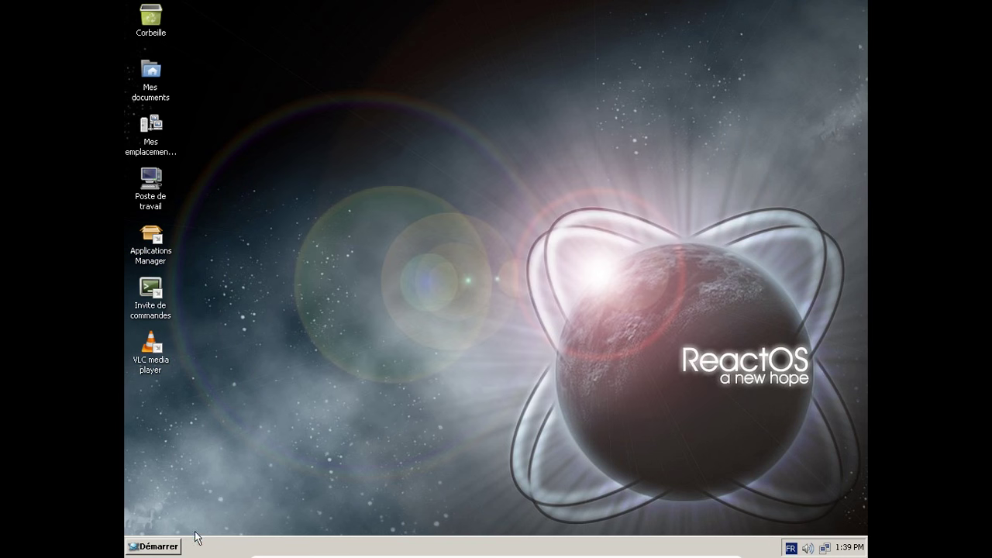
Launch AbiWord 2.6, view its version information and close the word processor.
click(170, 547)
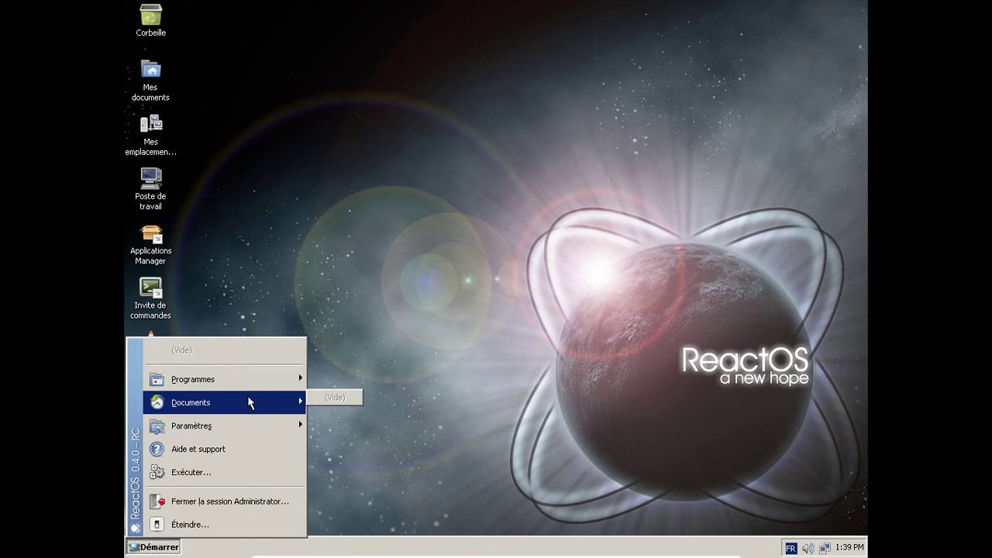
mouse_move(253, 380)
mouse_move(369, 375)
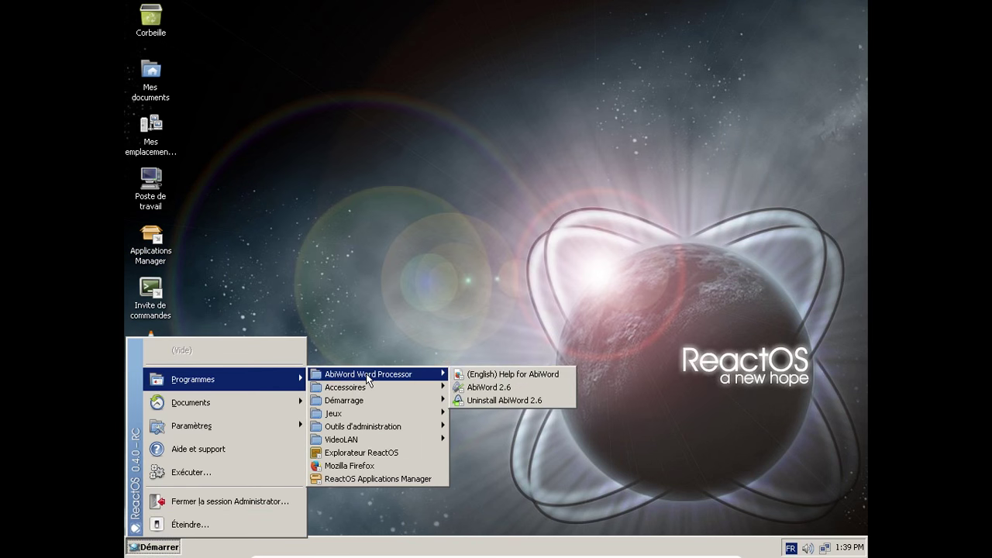
click(485, 387)
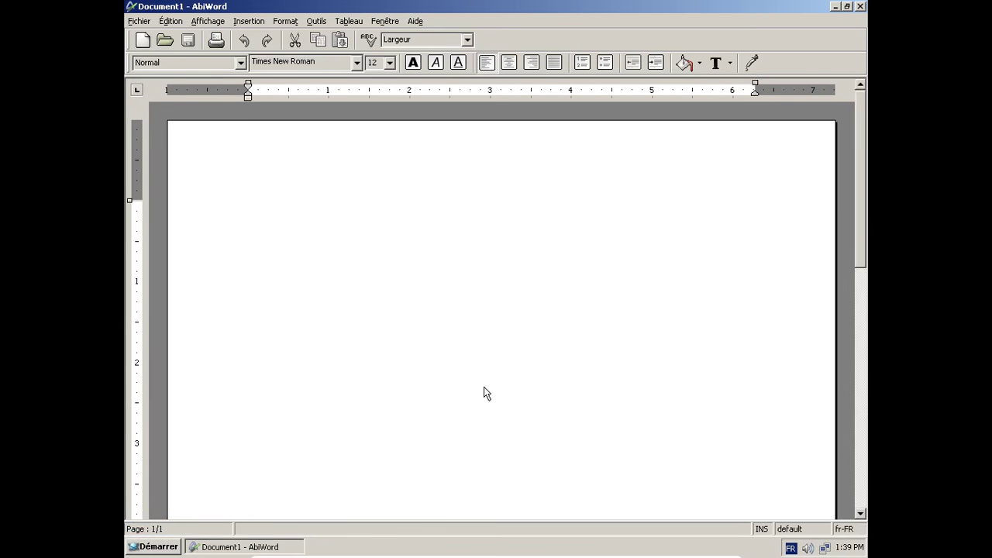
click(413, 22)
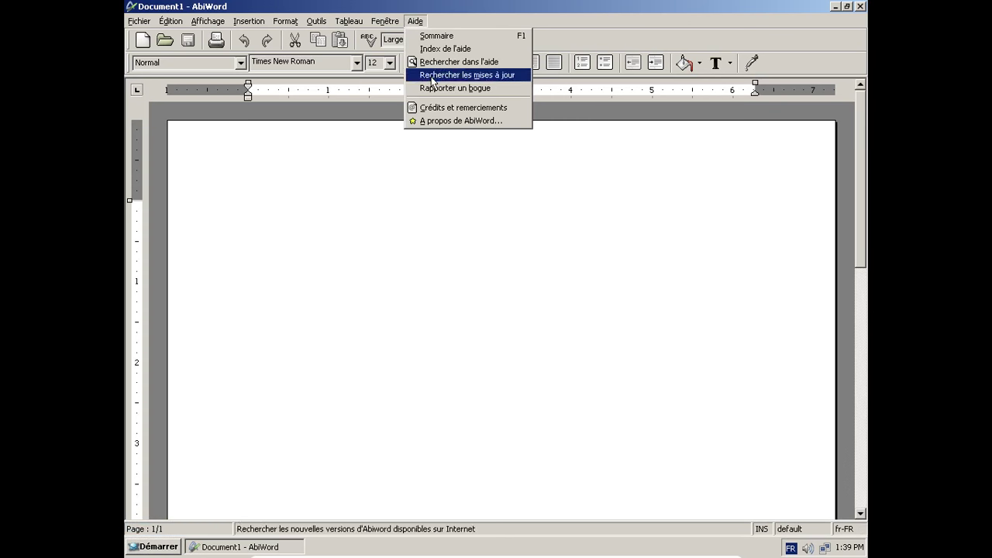
click(434, 121)
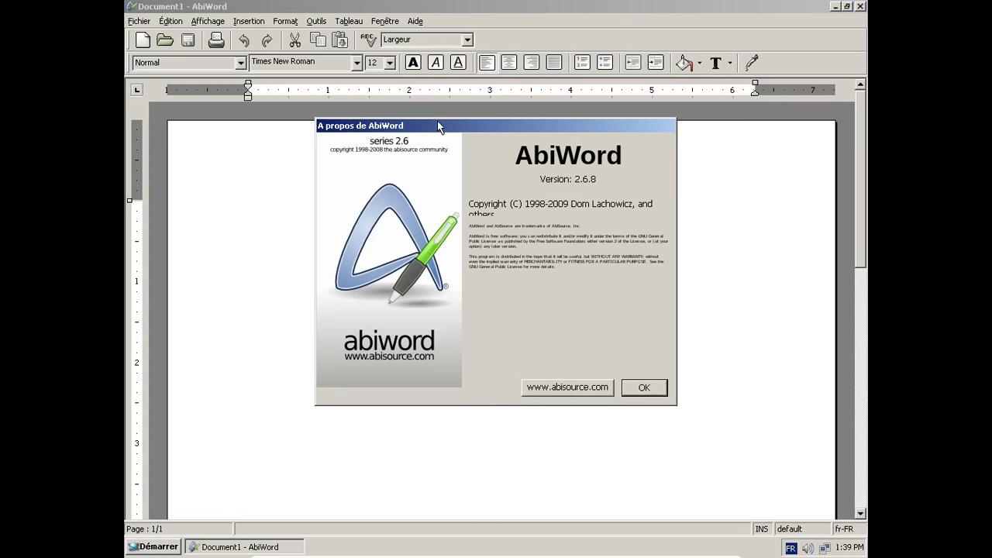
click(644, 390)
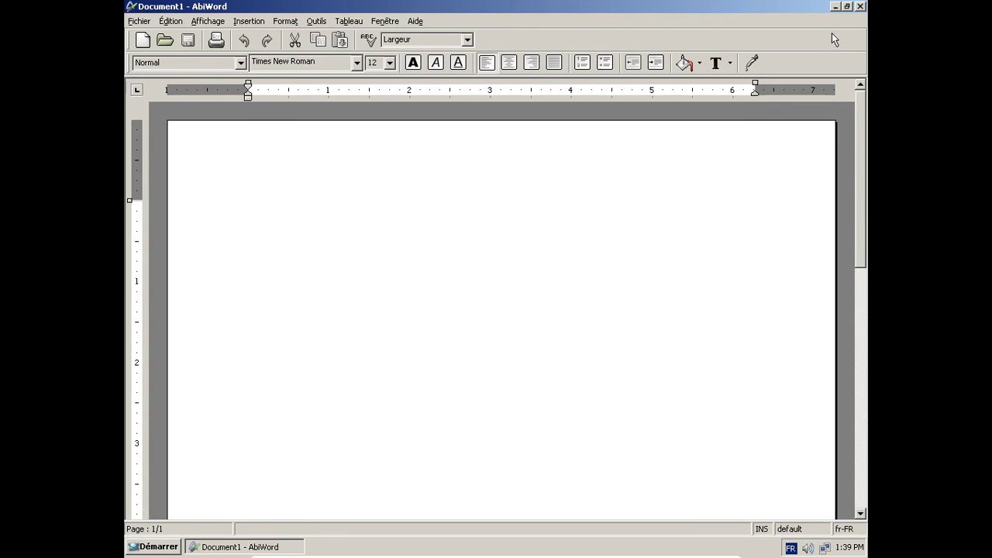
click(859, 6)
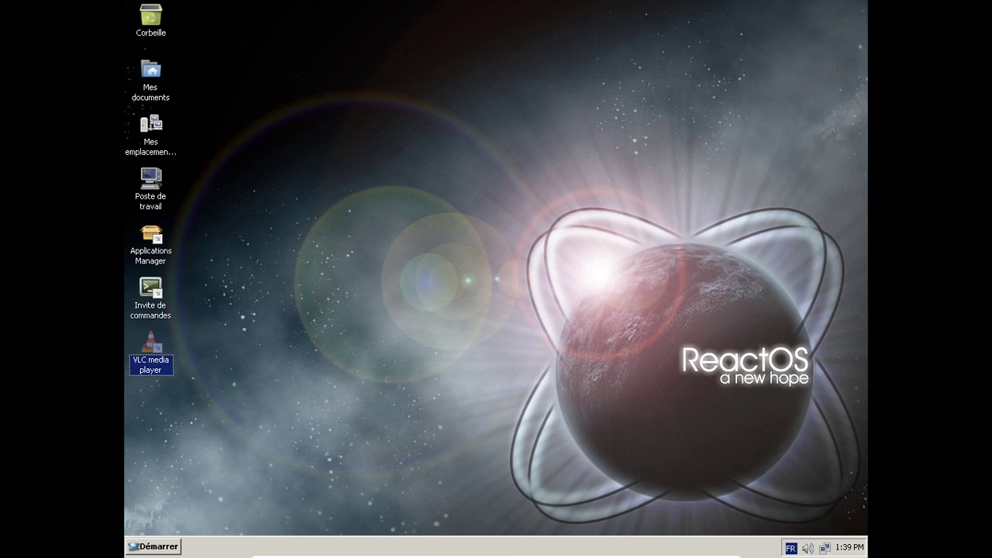
Launch Mozilla Firefox and complete the import wizard with Microsoft Internet Explorer as the source.
click(153, 547)
mouse_move(211, 384)
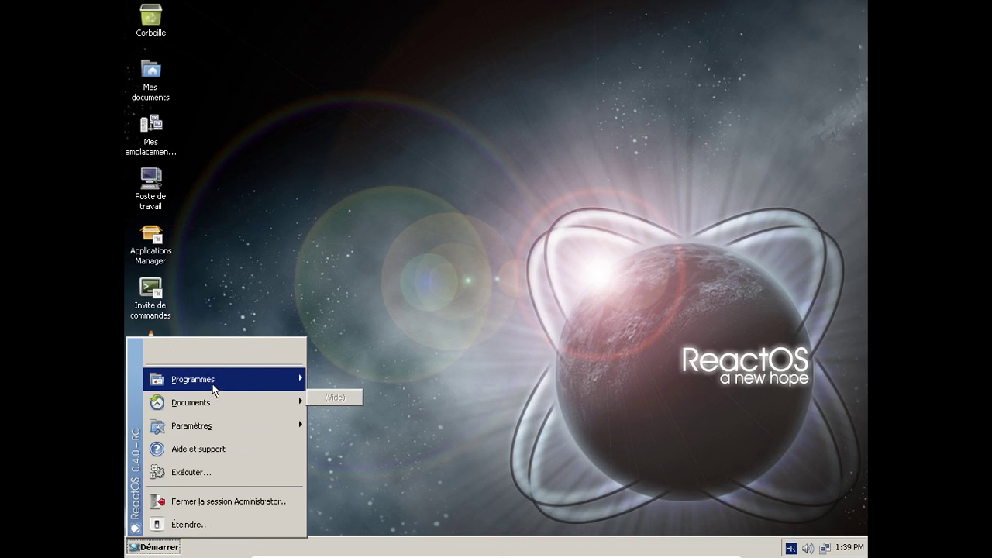
click(378, 465)
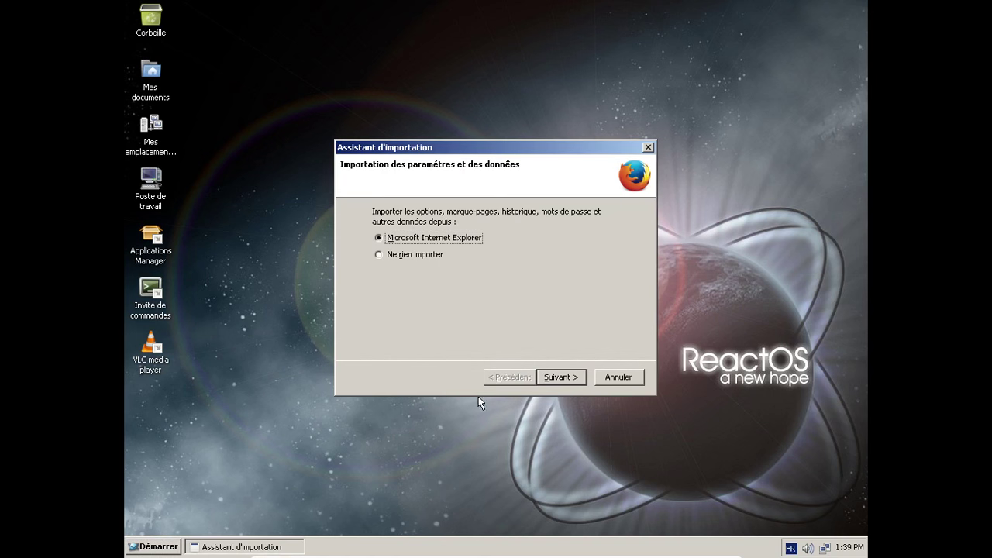
click(555, 375)
click(554, 375)
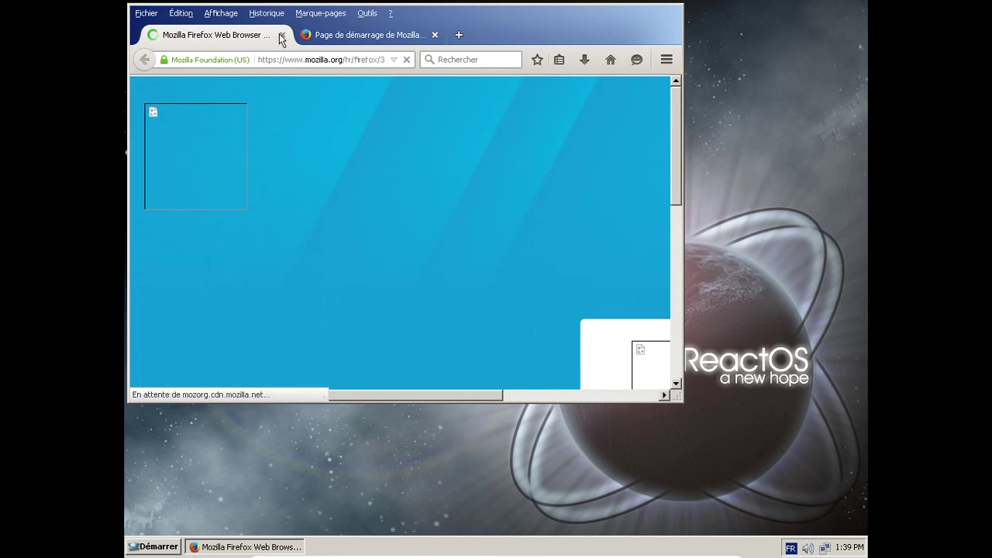
Close the Mozilla Firefox Web Browser page tab and show the About Firefox information.
key(ctrl+w)
click(660, 59)
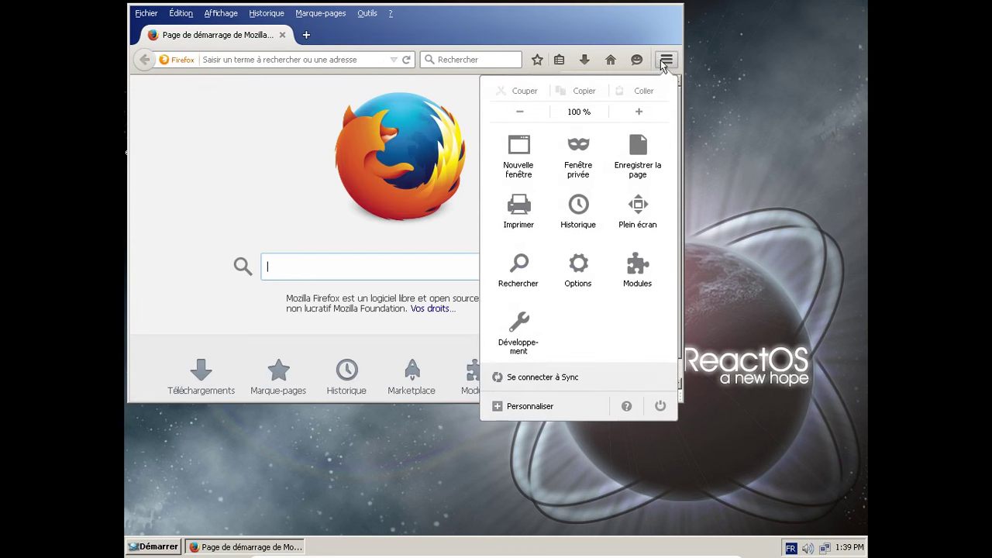
click(626, 408)
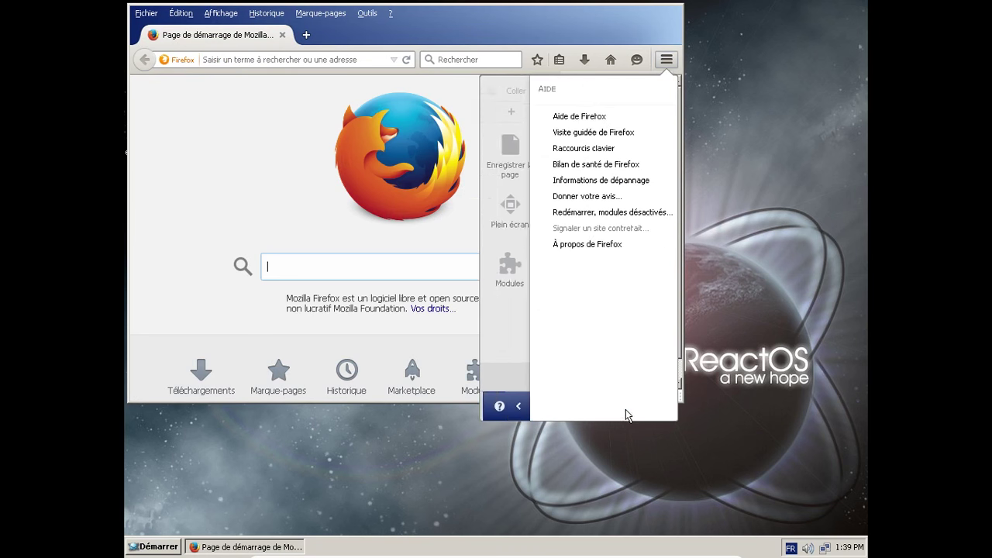
click(576, 247)
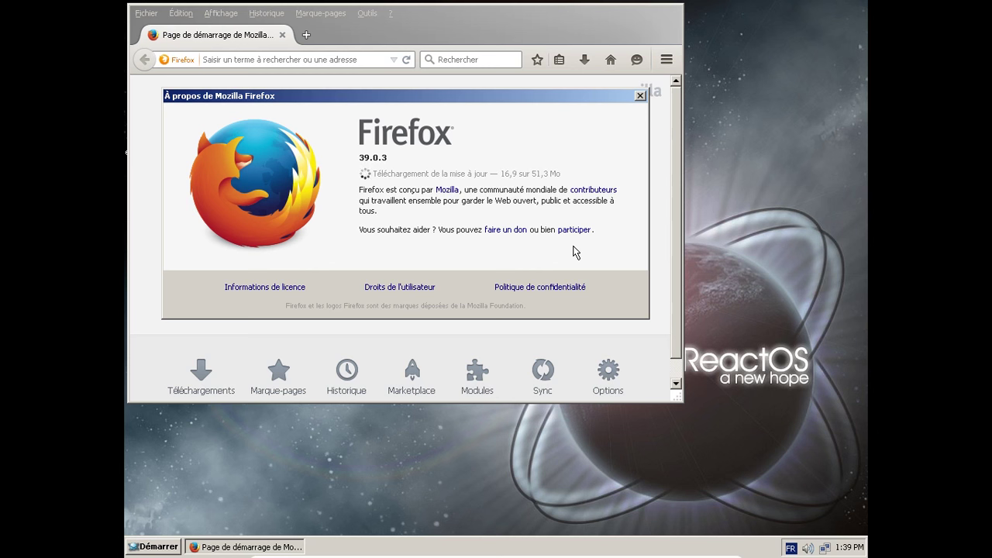
Look through the installed Accessoires and Jeux programs, launch Solitaire from the games and close it.
click(153, 547)
mouse_move(215, 379)
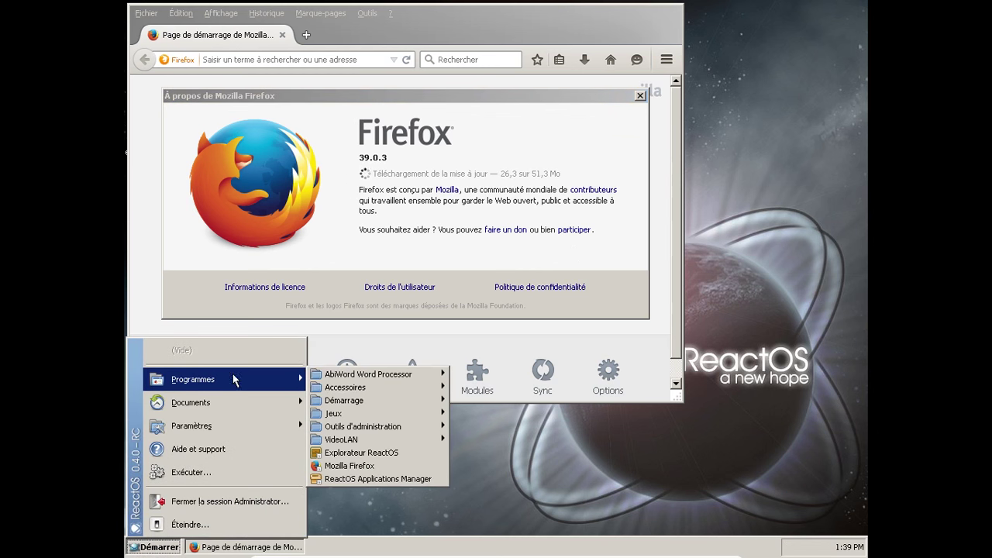
mouse_move(350, 392)
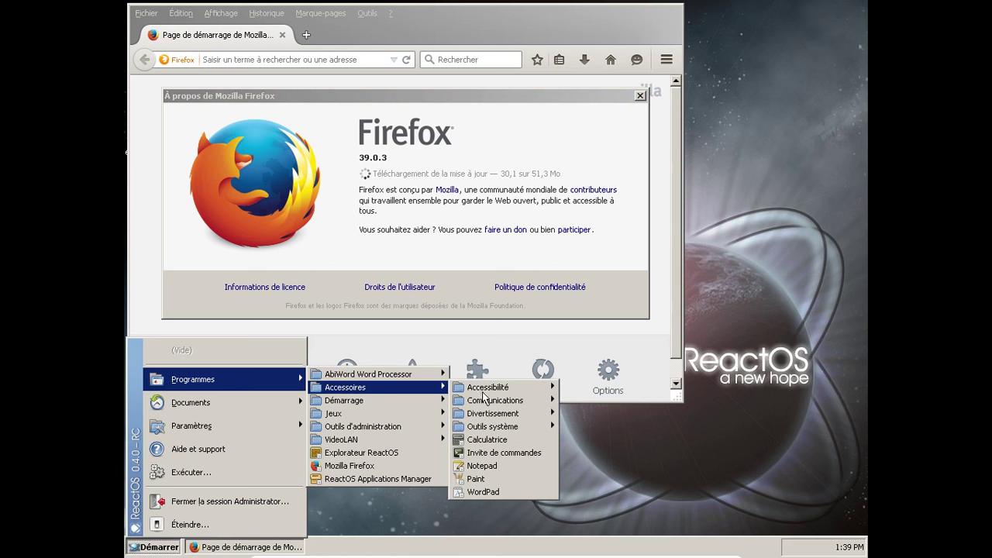
mouse_move(533, 431)
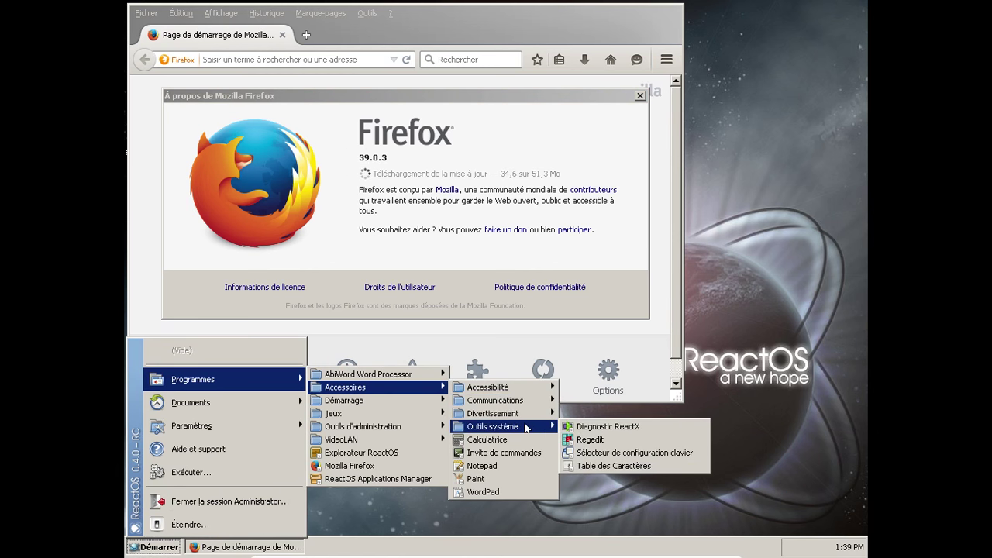
mouse_move(516, 417)
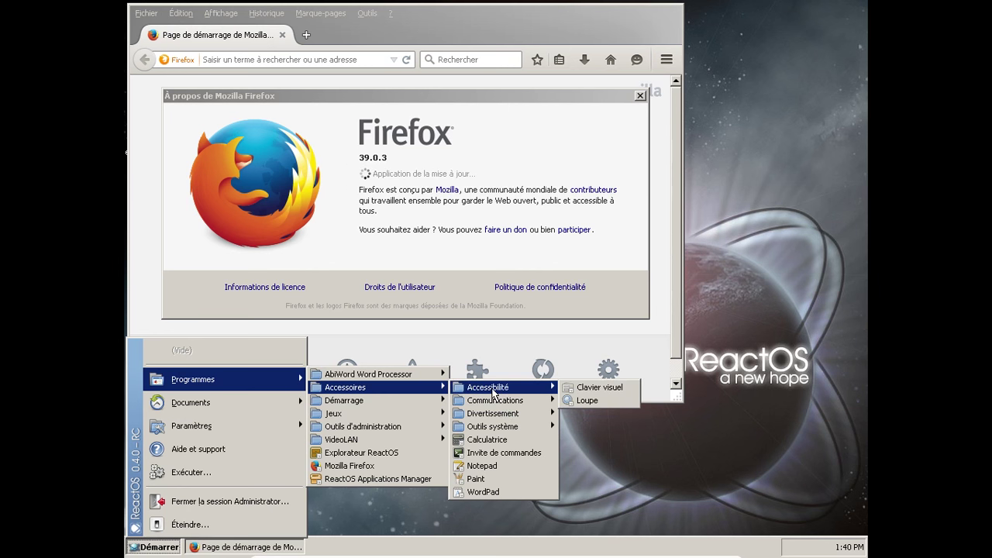
mouse_move(422, 413)
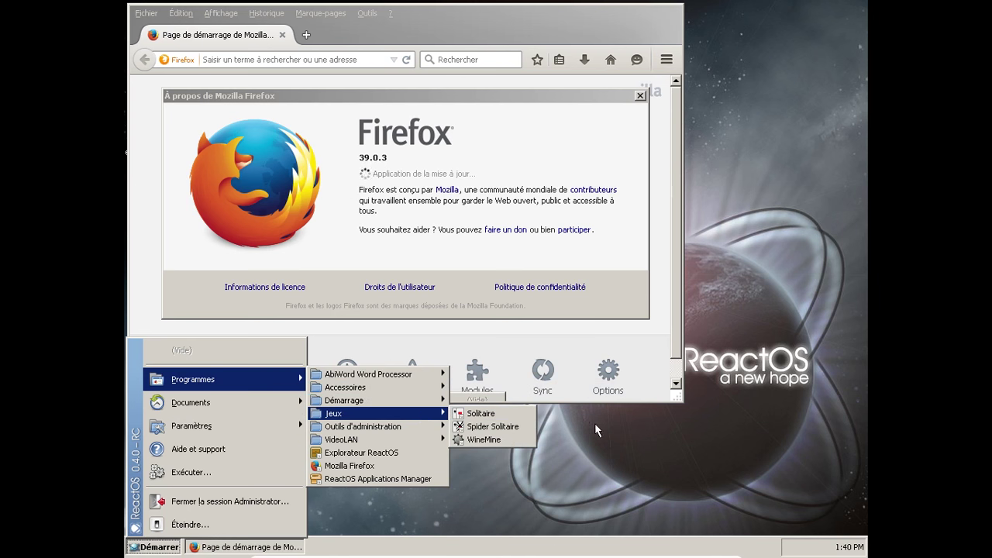
click(473, 416)
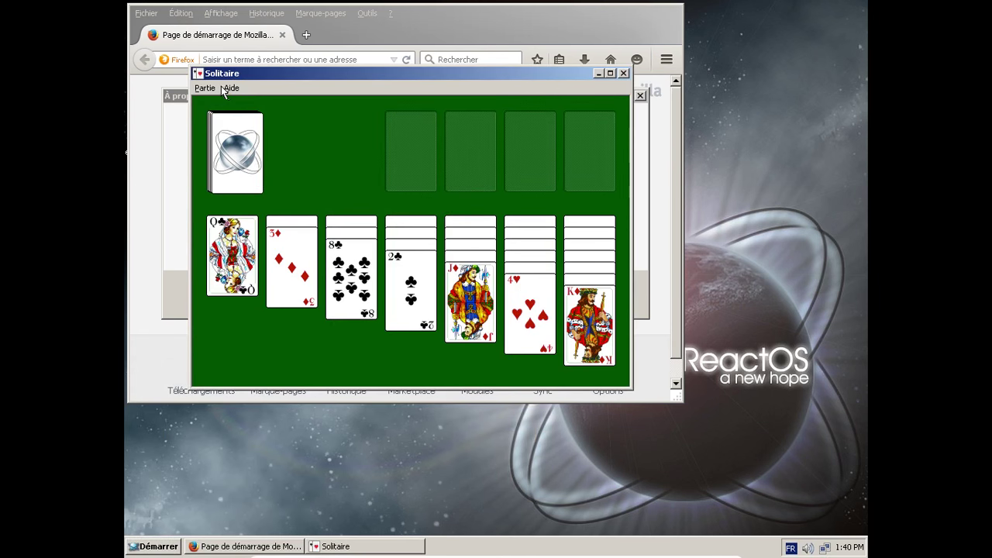
click(624, 73)
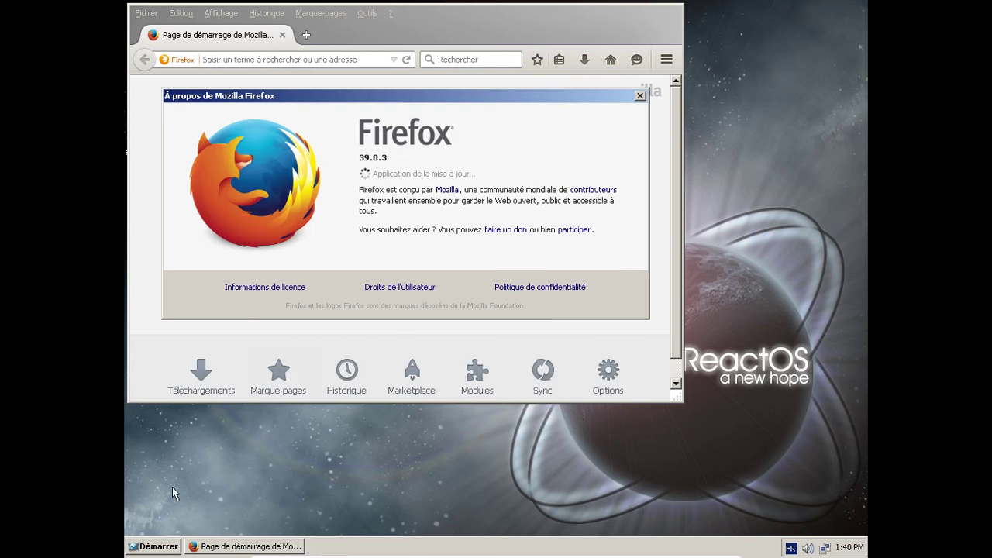
Launch WineMine from the Jeux programs, view its version information and close the game.
click(159, 547)
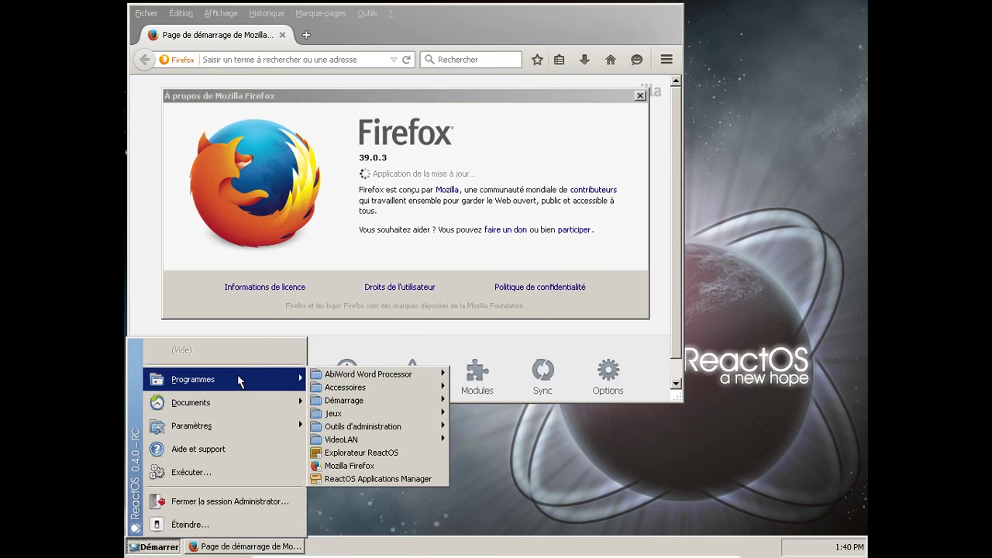
mouse_move(368, 375)
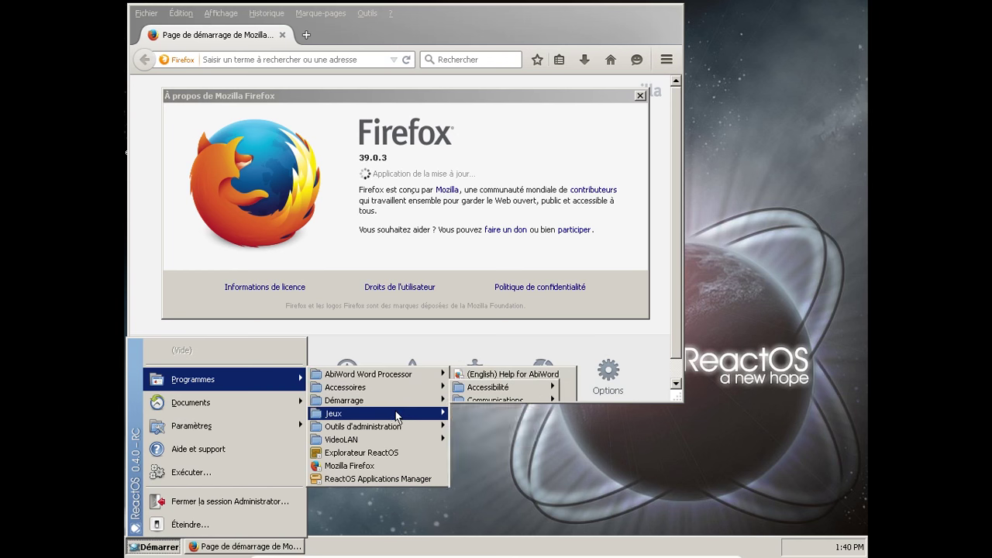
mouse_move(387, 413)
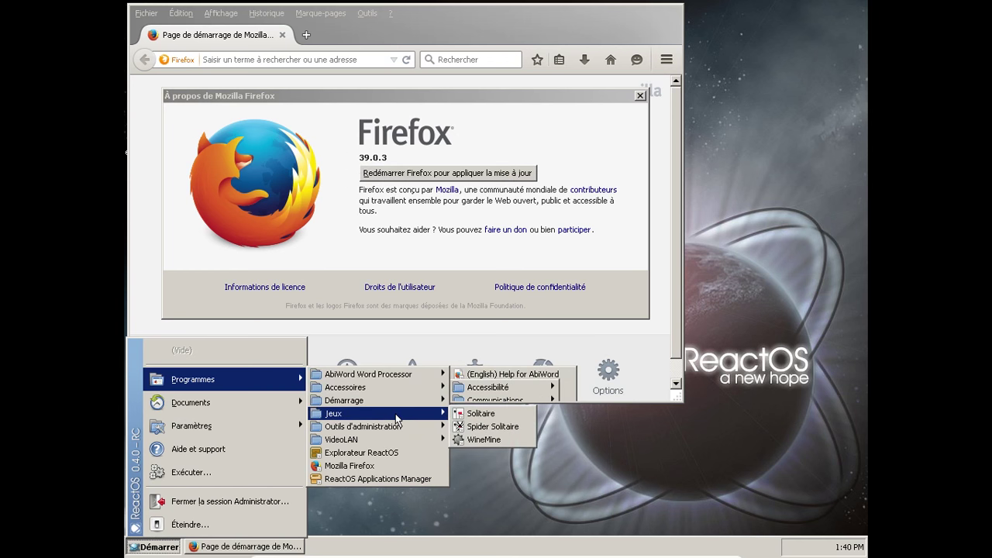
click(509, 439)
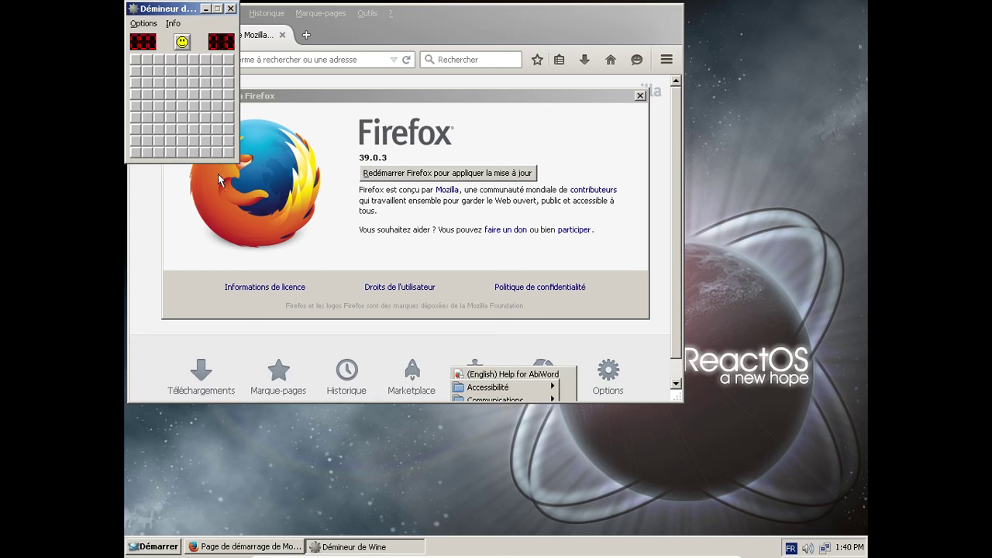
click(173, 23)
click(180, 49)
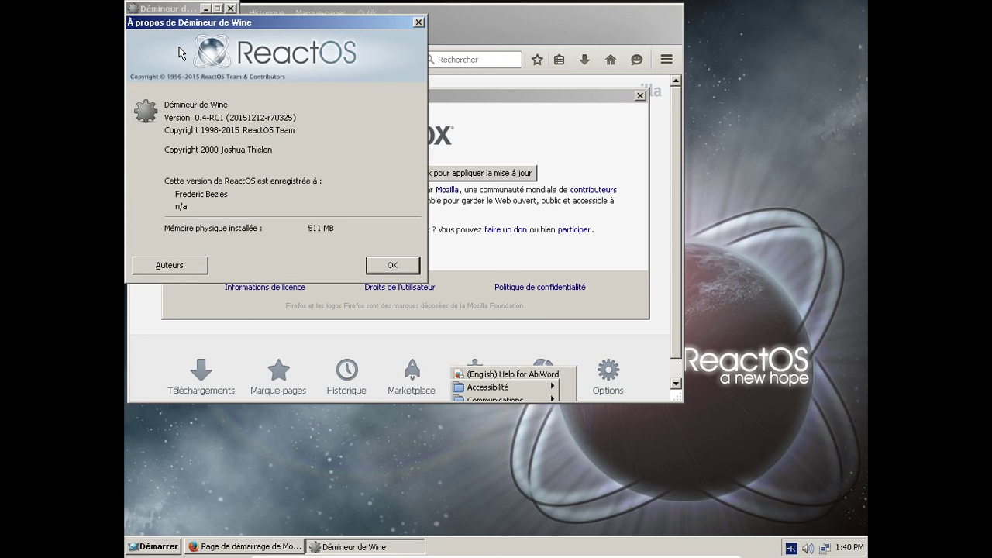
click(394, 266)
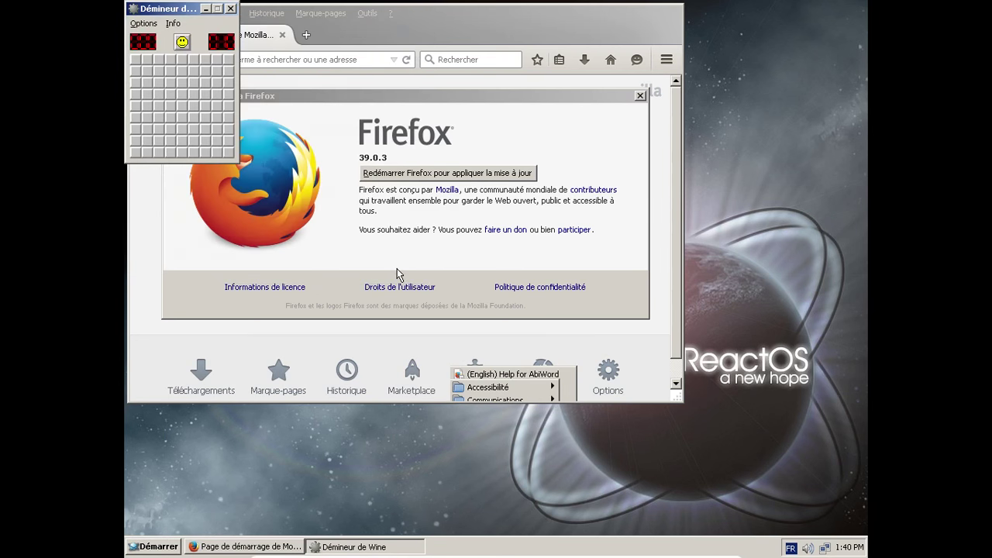
click(230, 8)
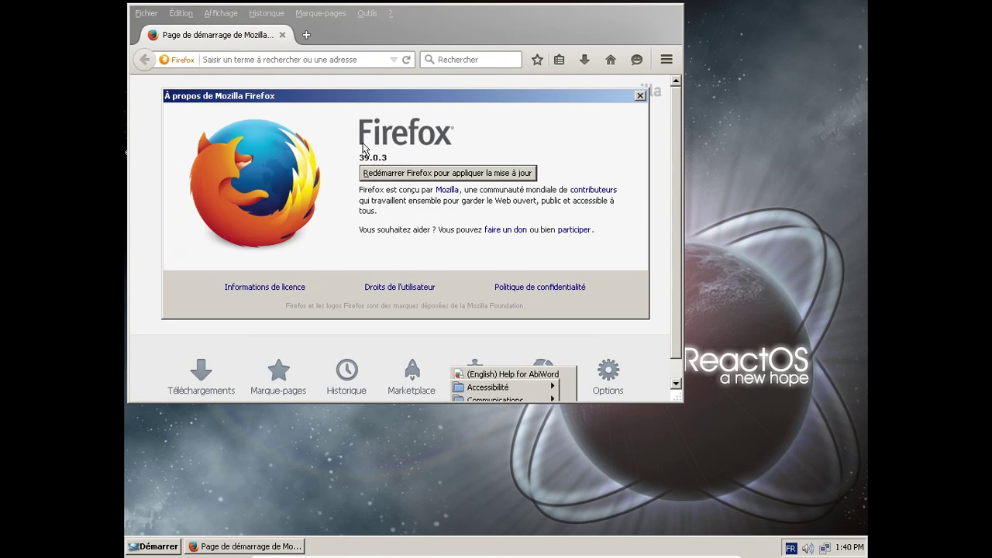
Restart Firefox to apply its pending update and try to launch Mozilla Firefox again from the installed programs.
click(415, 172)
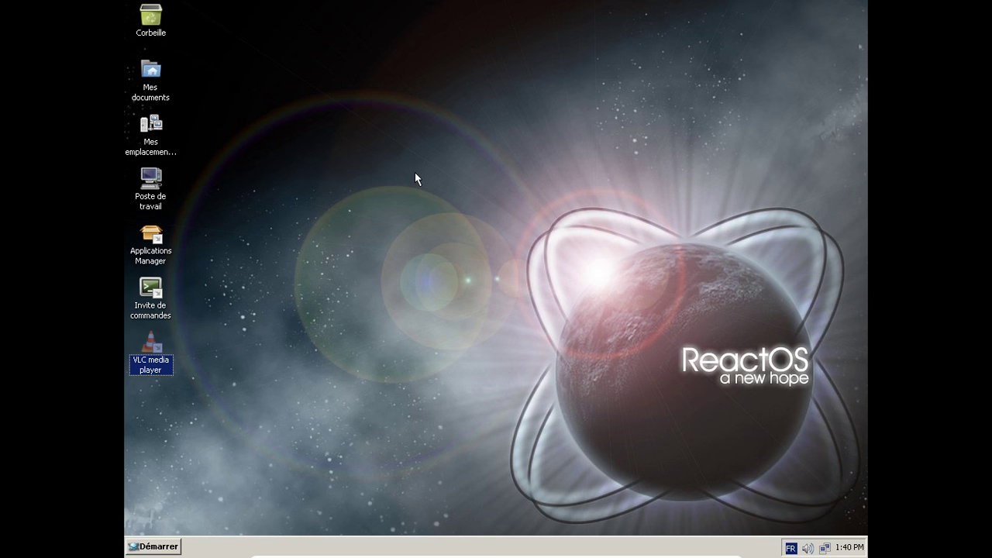
click(177, 546)
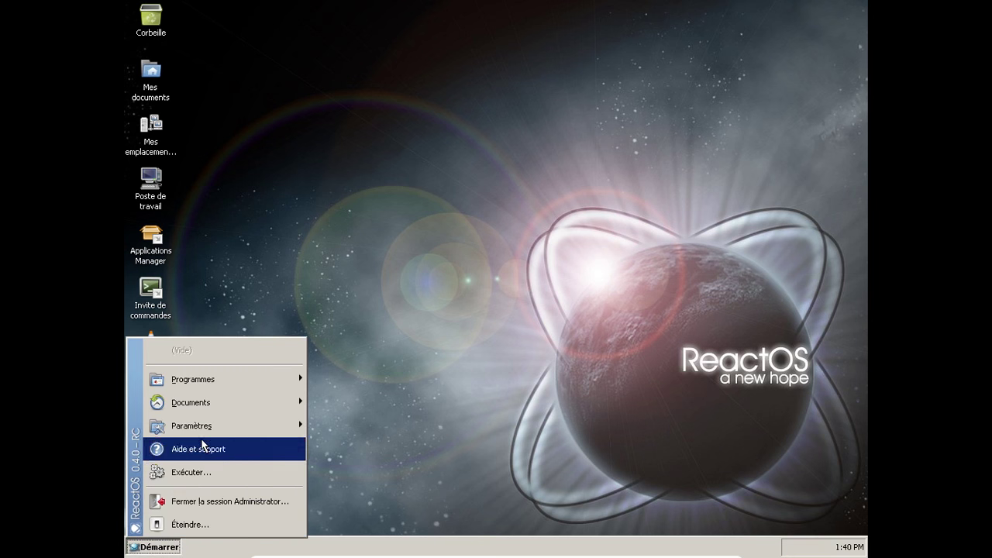
mouse_move(223, 387)
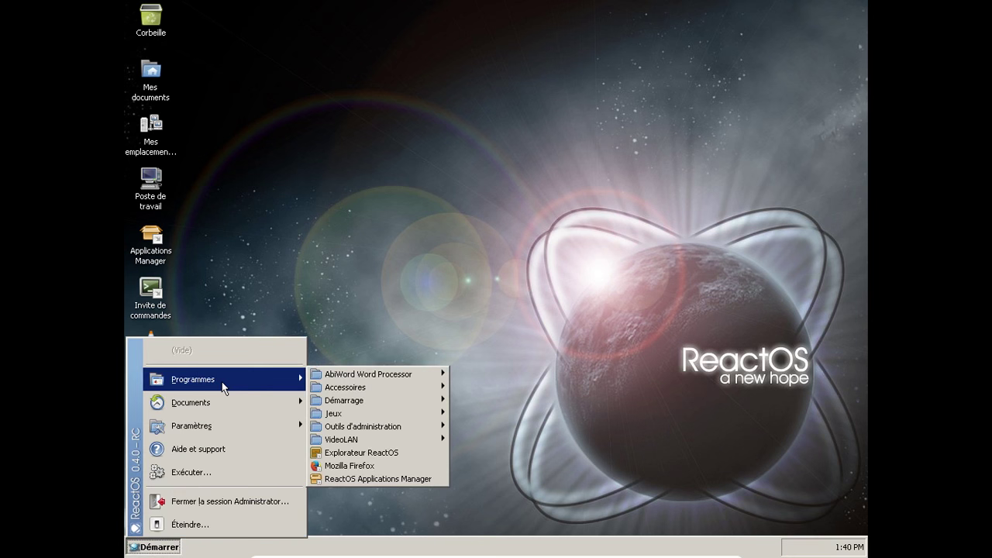
click(349, 466)
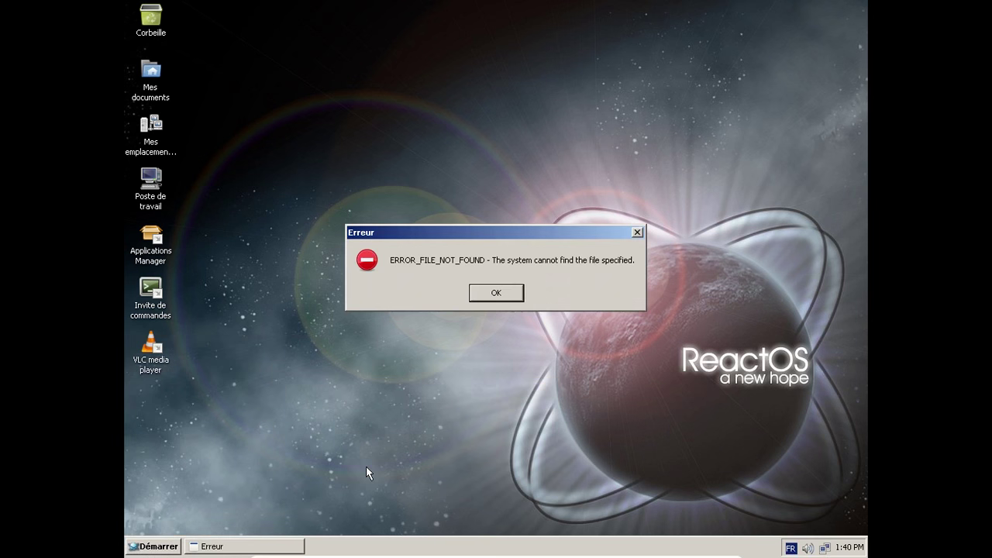
click(512, 293)
Open Explorateur ReactOS and browse through Poste de travail to the C:\Program Files folder.
click(175, 547)
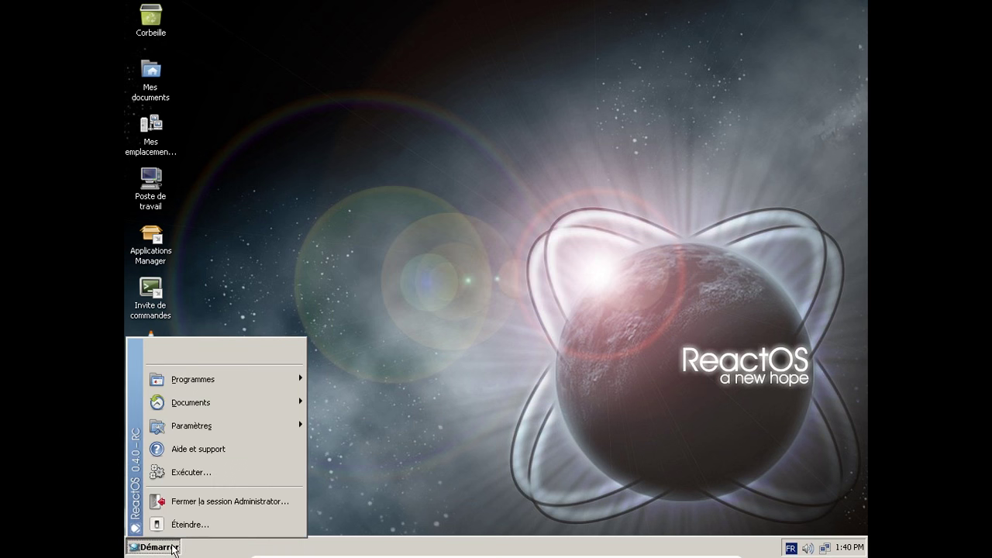
mouse_move(200, 381)
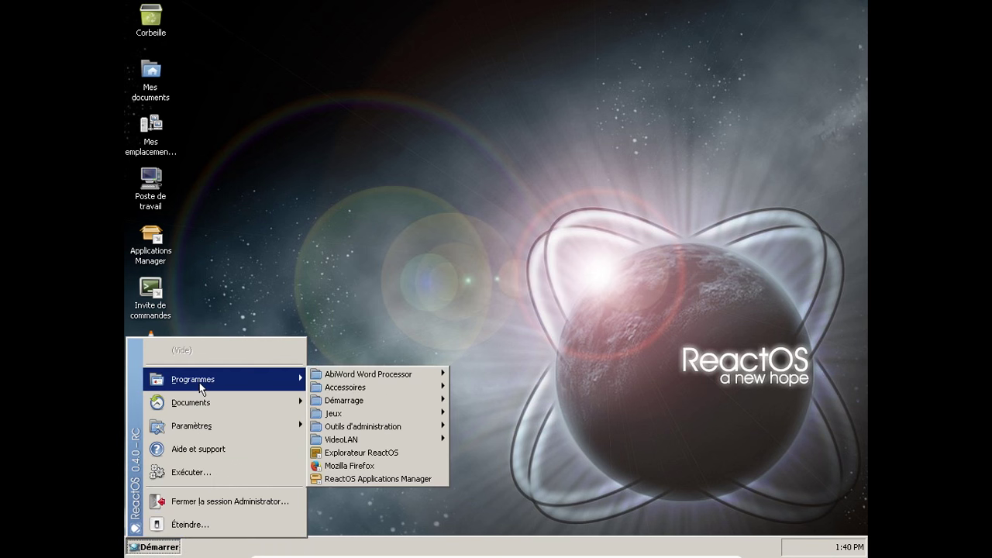
mouse_move(385, 431)
click(373, 455)
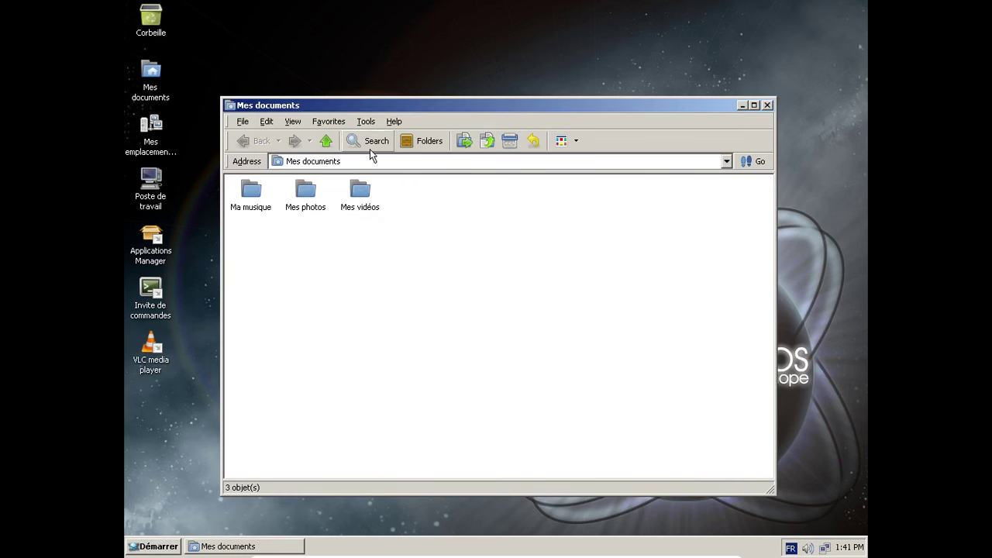
click(326, 141)
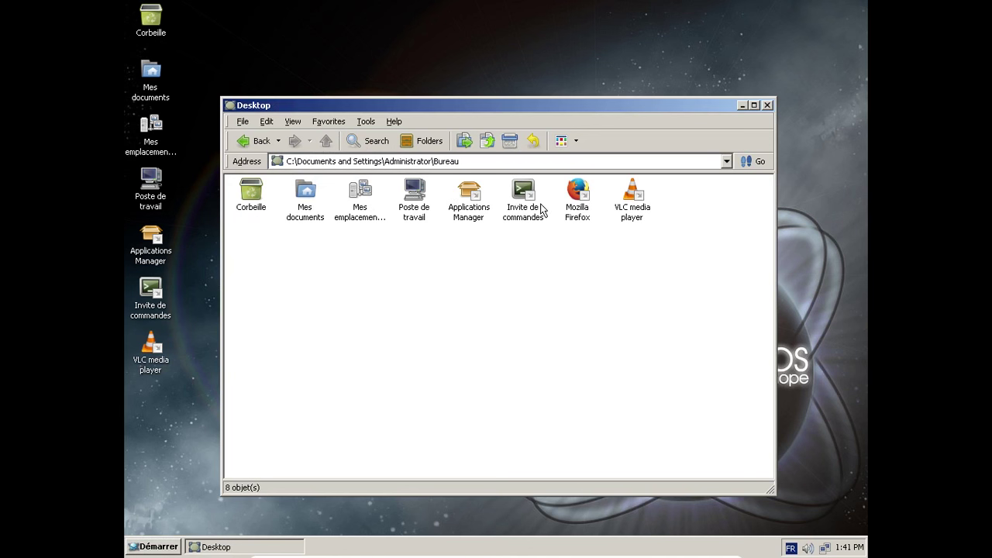
double_click(415, 198)
double_click(407, 195)
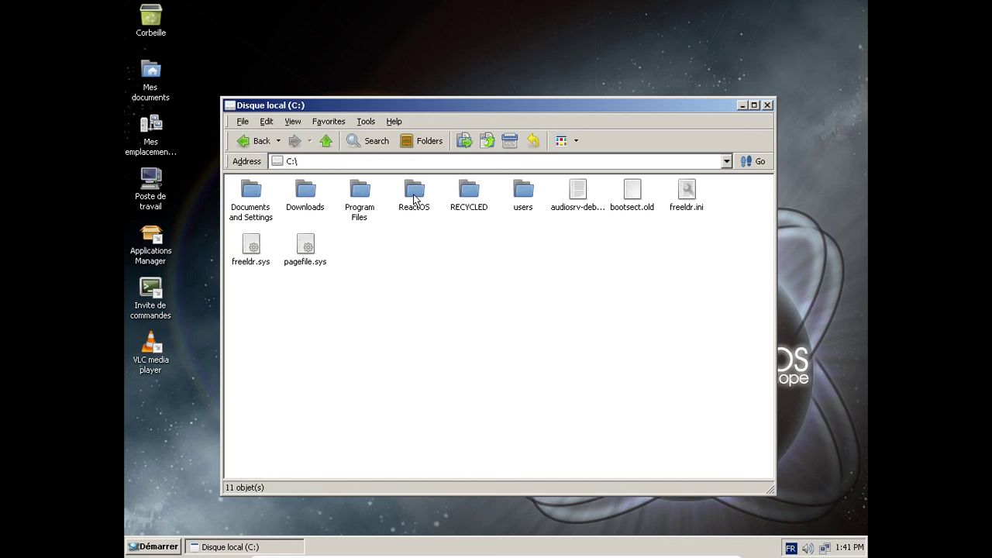
double_click(358, 200)
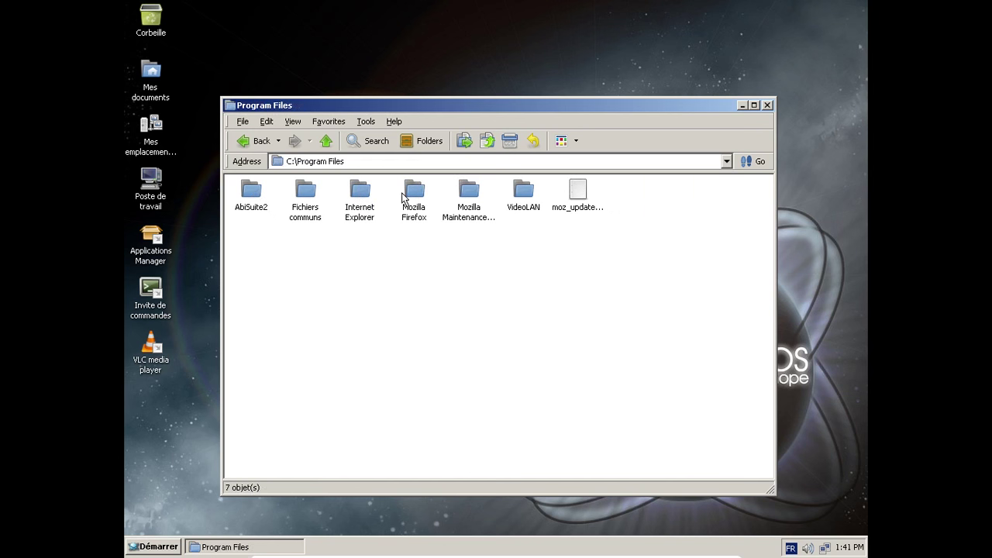
Inspect the properties and contents of the Mozilla Firefox folder in Program Files and close the file explorer.
click(411, 196)
right_click(413, 193)
click(451, 336)
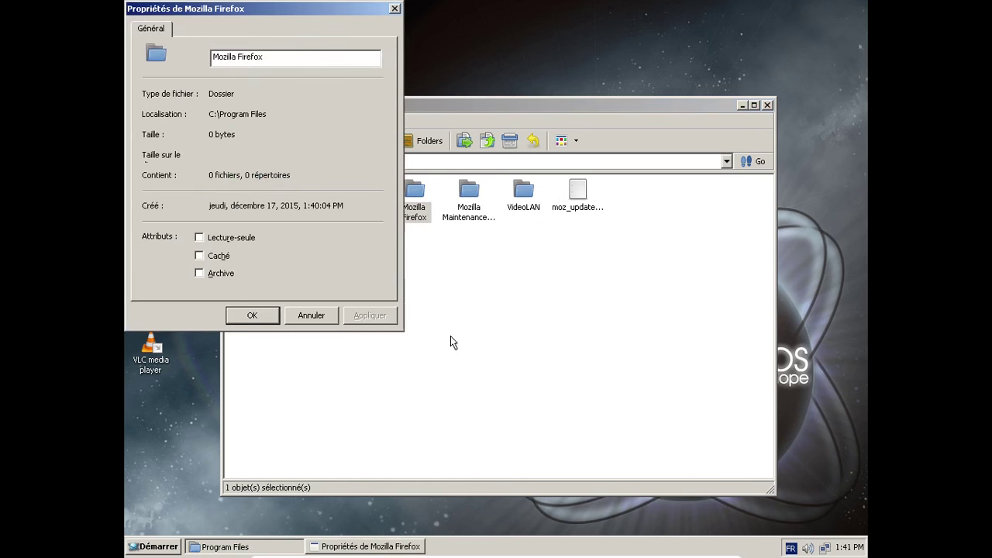
click(320, 317)
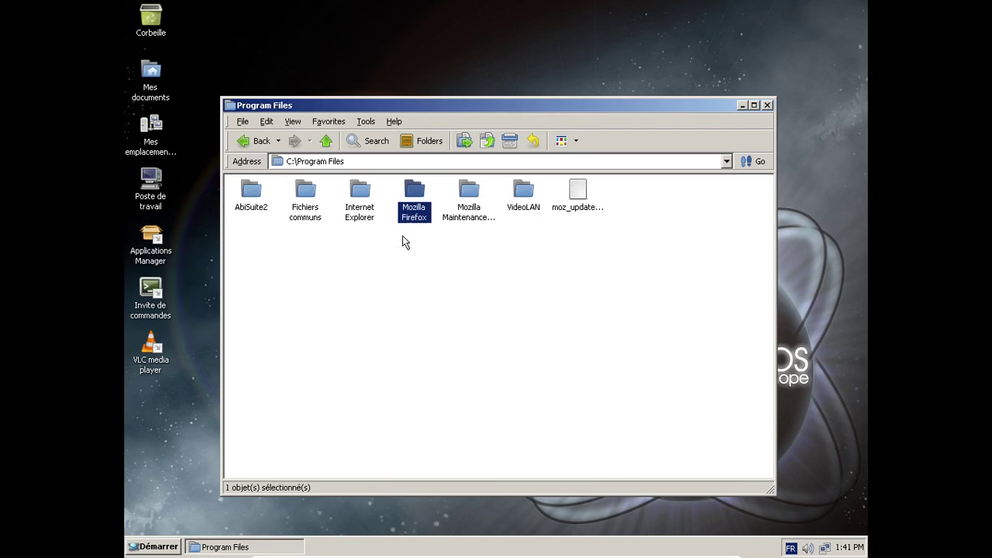
double_click(410, 220)
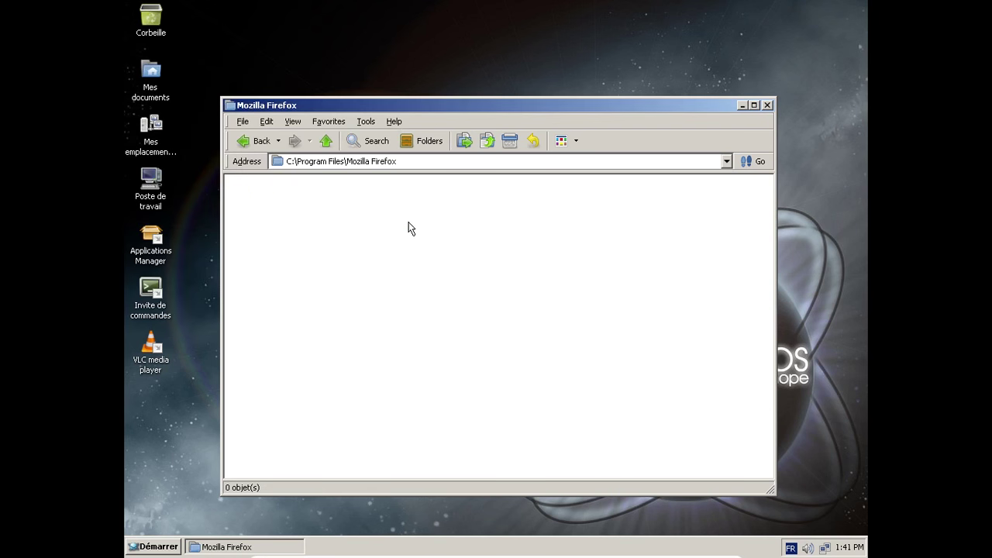
click(768, 105)
click(763, 116)
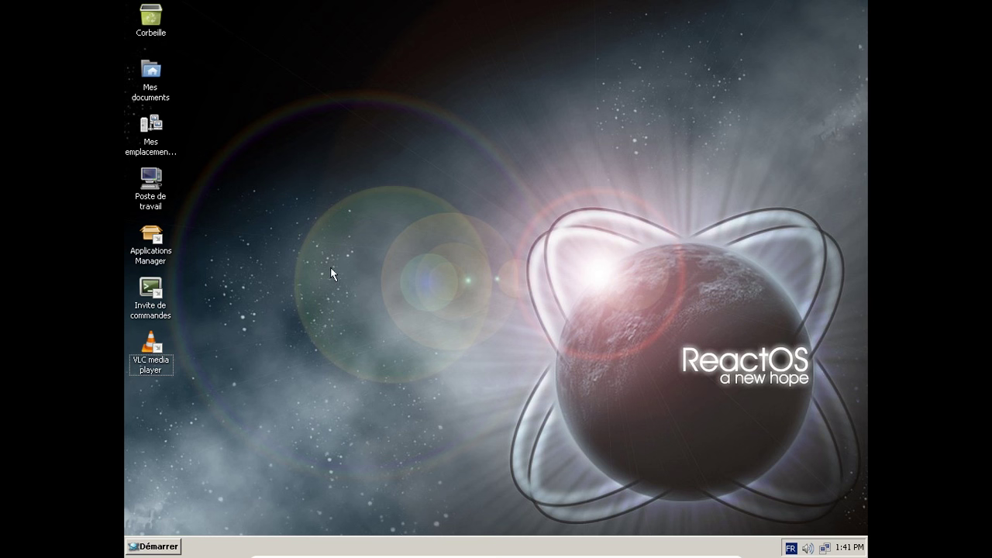
Shut down ReactOS with the Éteindre option.
click(134, 551)
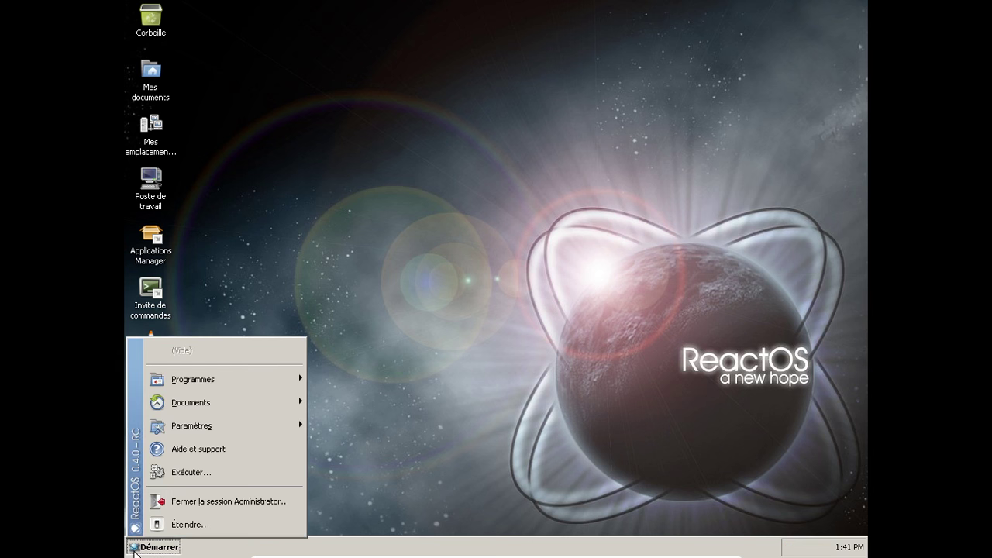
click(194, 529)
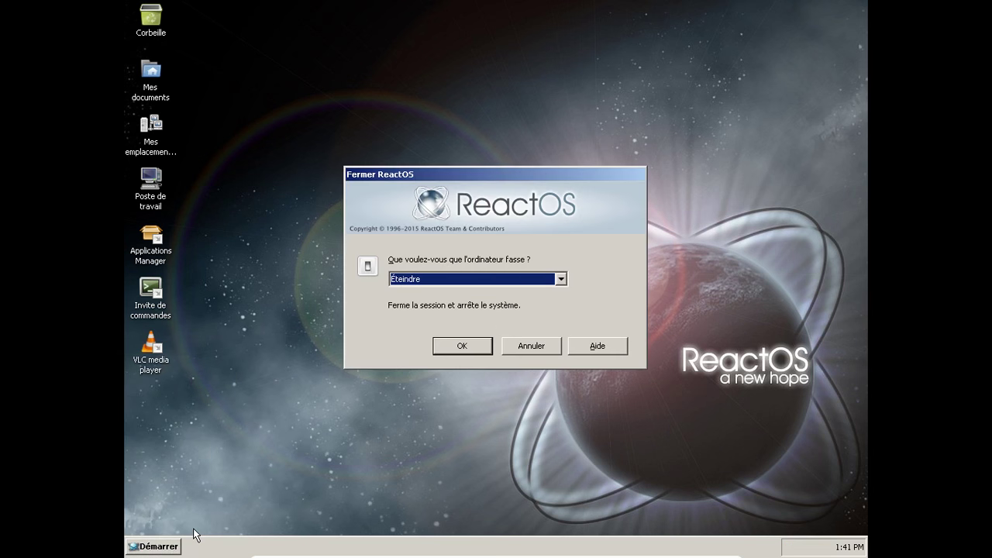
click(461, 346)
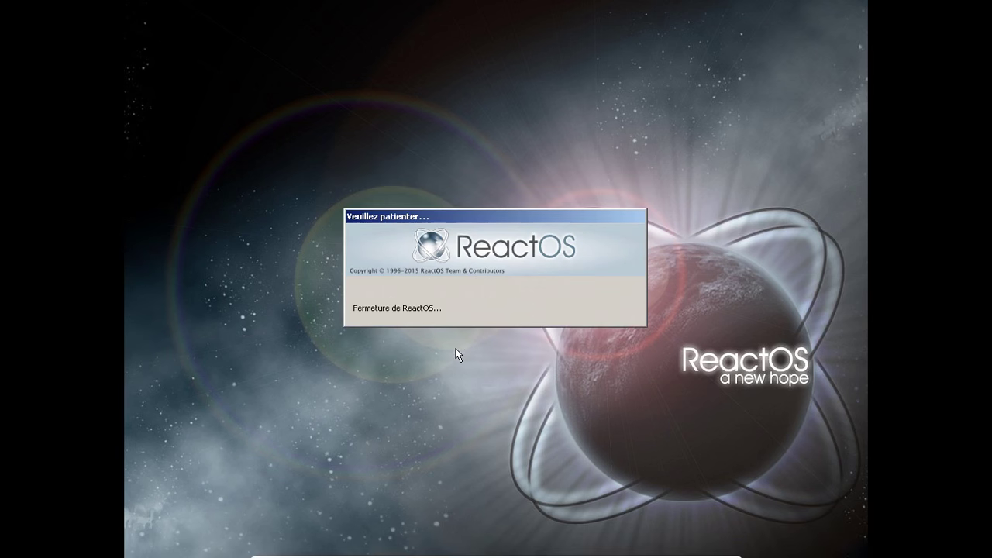